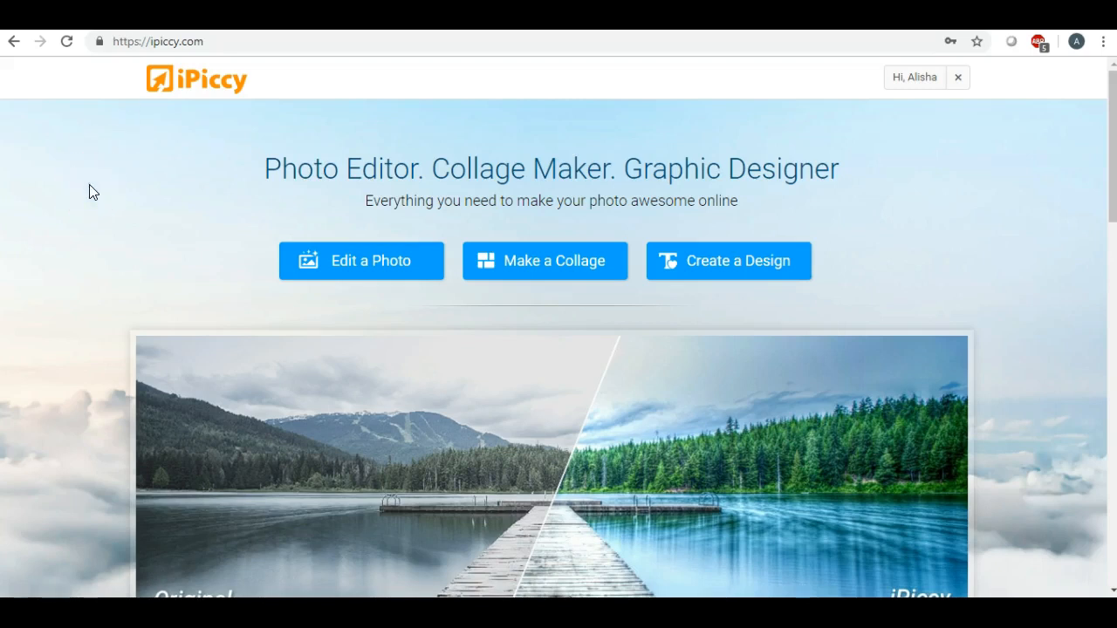
Step: Start a new graphic design on iPiccy and dismiss the introductory hint
click(724, 265)
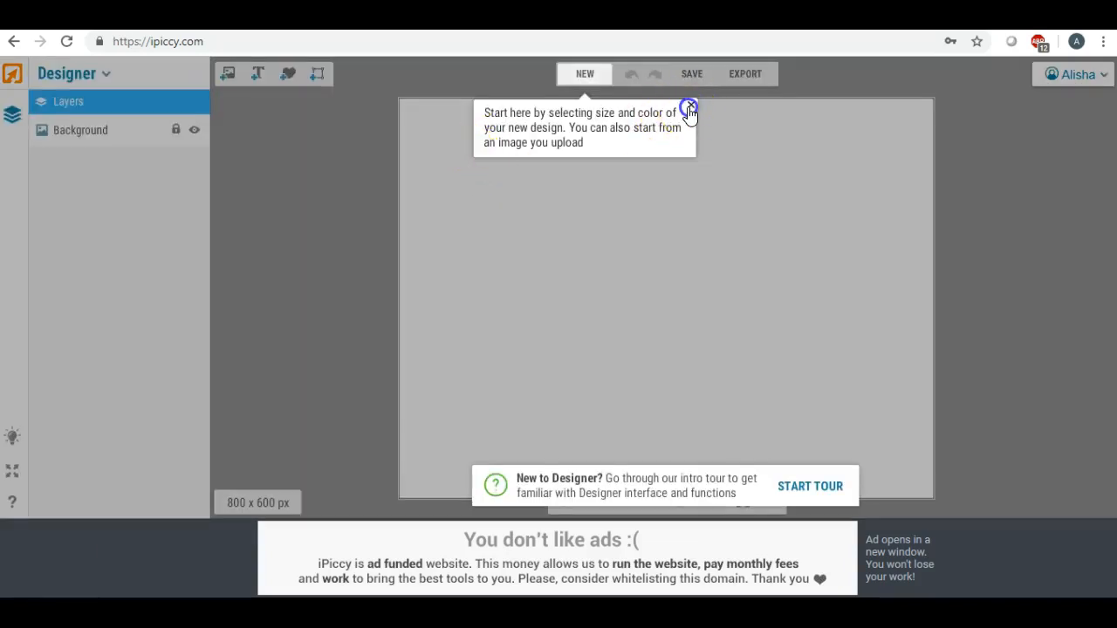
click(689, 107)
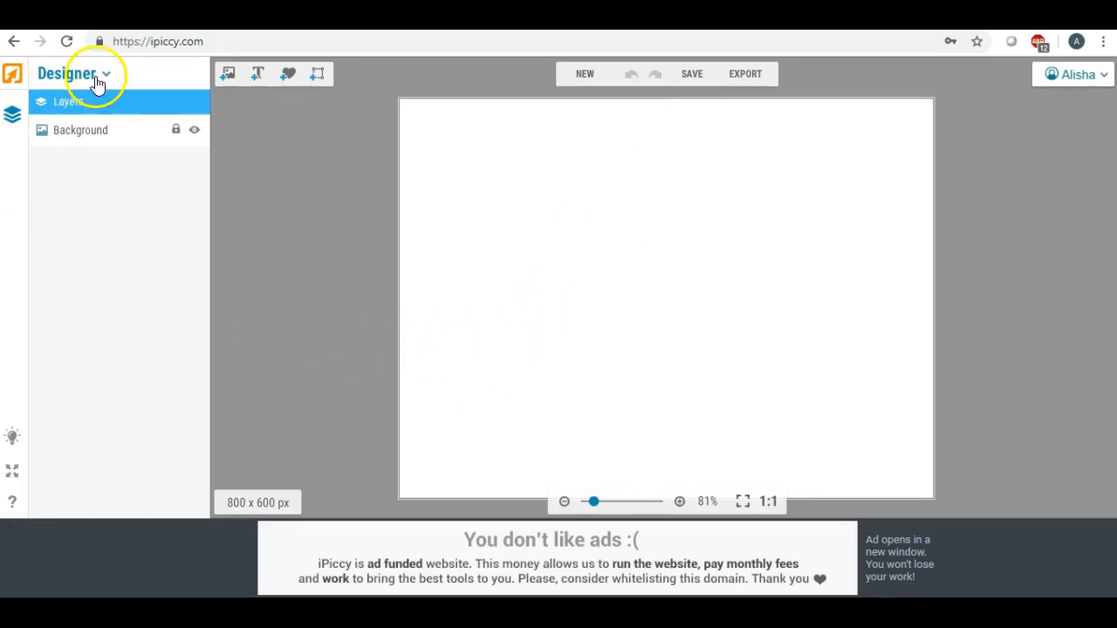
Step: Begin uploading images to the design and open the "watercolors & Paper" folder on the Desktop
click(227, 79)
click(99, 131)
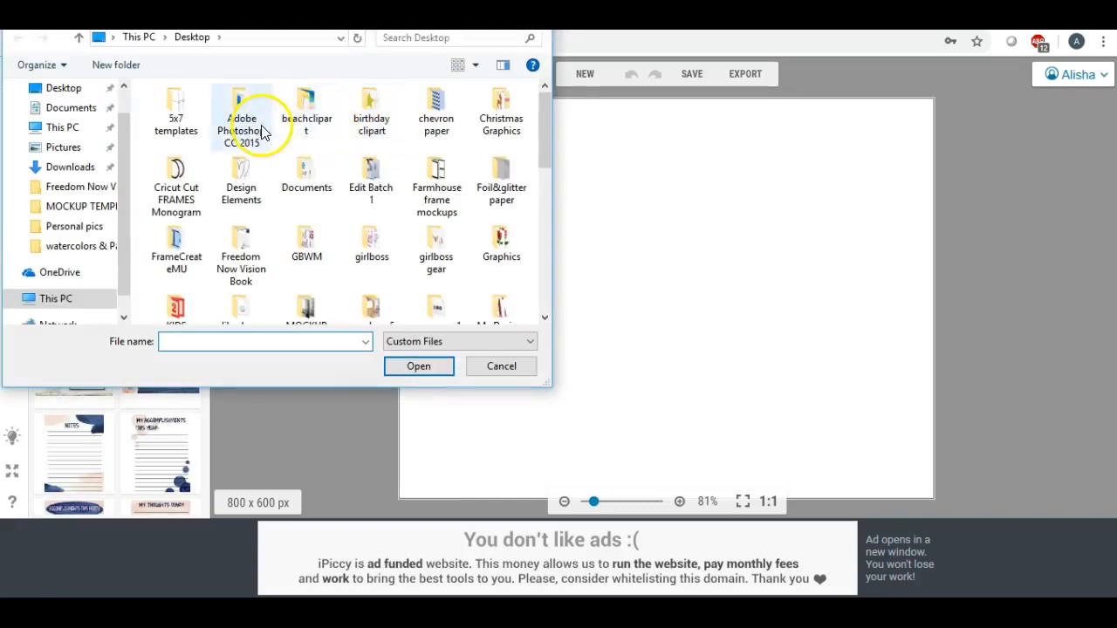
drag(546, 114, 546, 115)
scroll(380, 155, down, 1)
scroll(392, 168, up, 1)
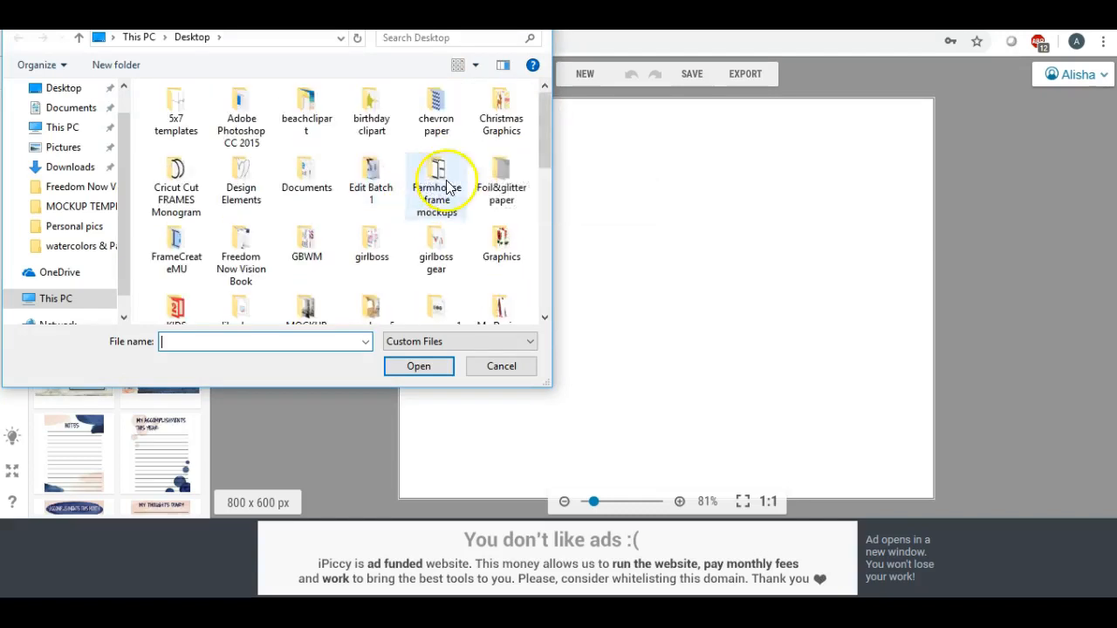
drag(544, 137, 541, 199)
double_click(242, 225)
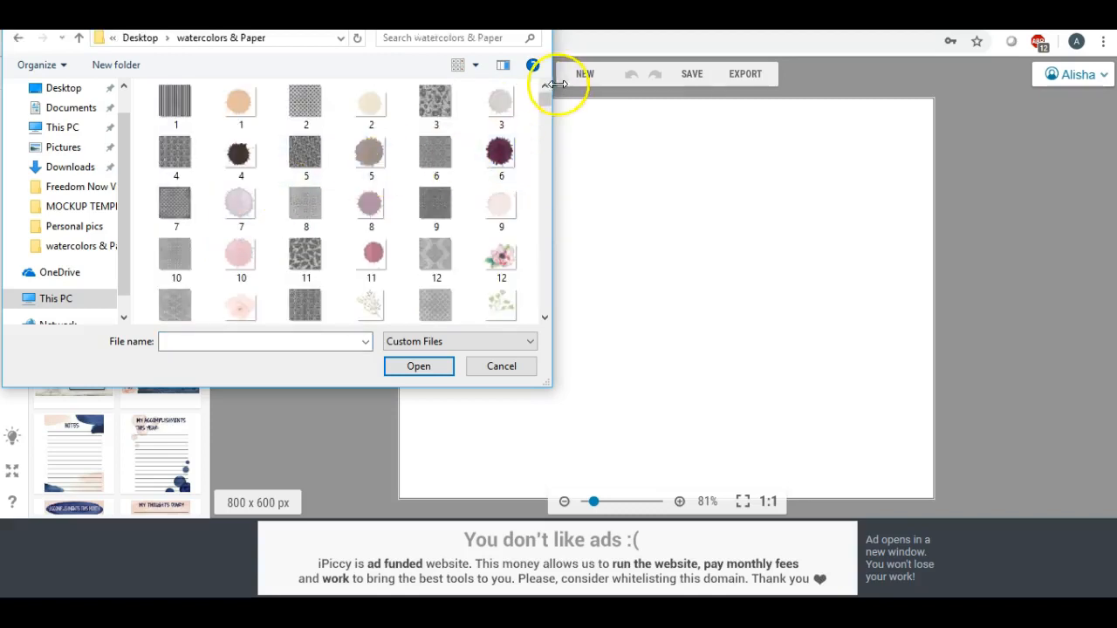
Step: Select the flower images 13 and 37 together in the folder for upload
drag(547, 100, 547, 109)
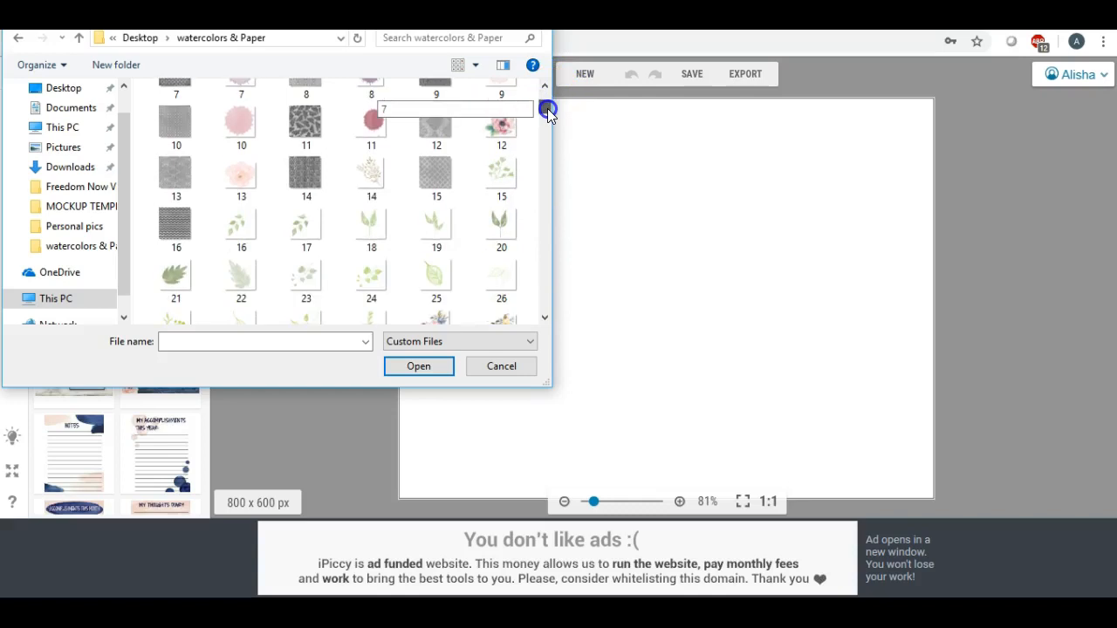
click(241, 174)
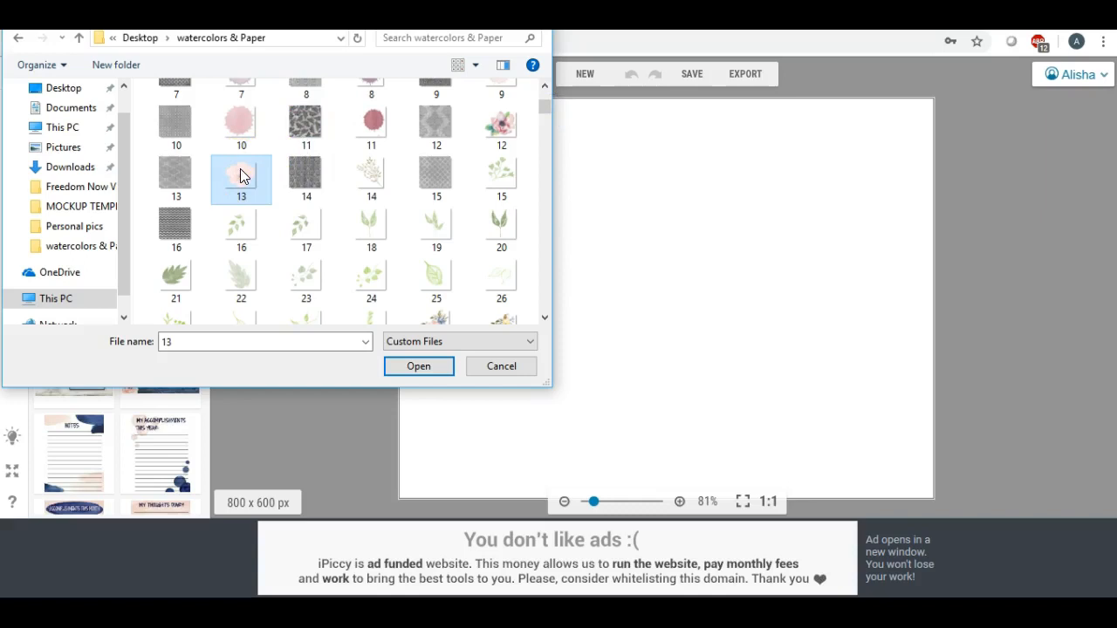
click(545, 317)
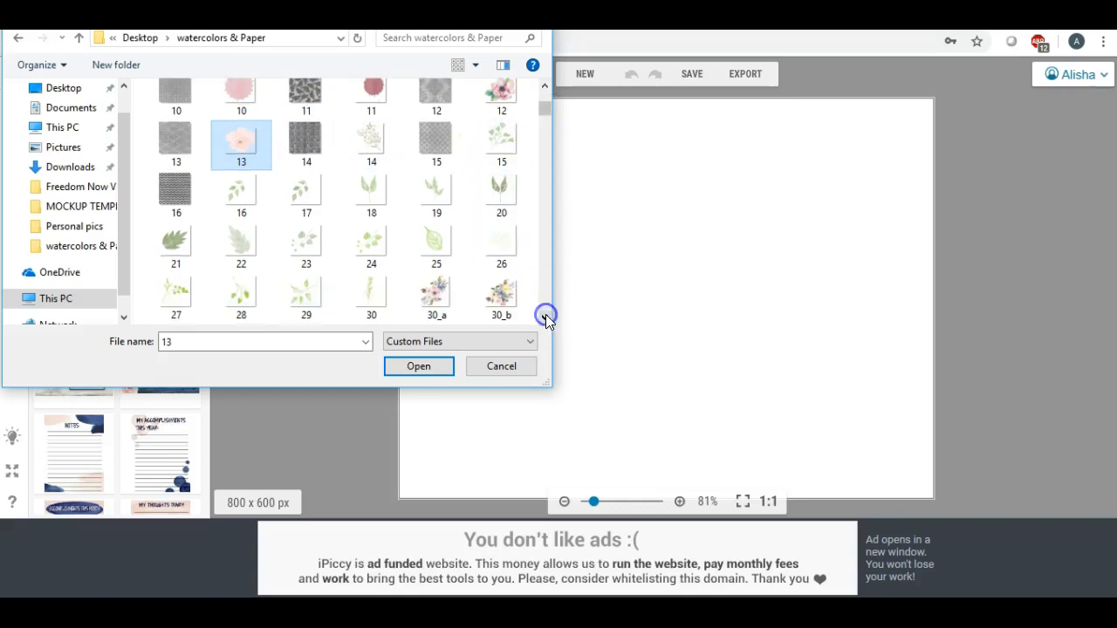
click(545, 317)
click(545, 317)
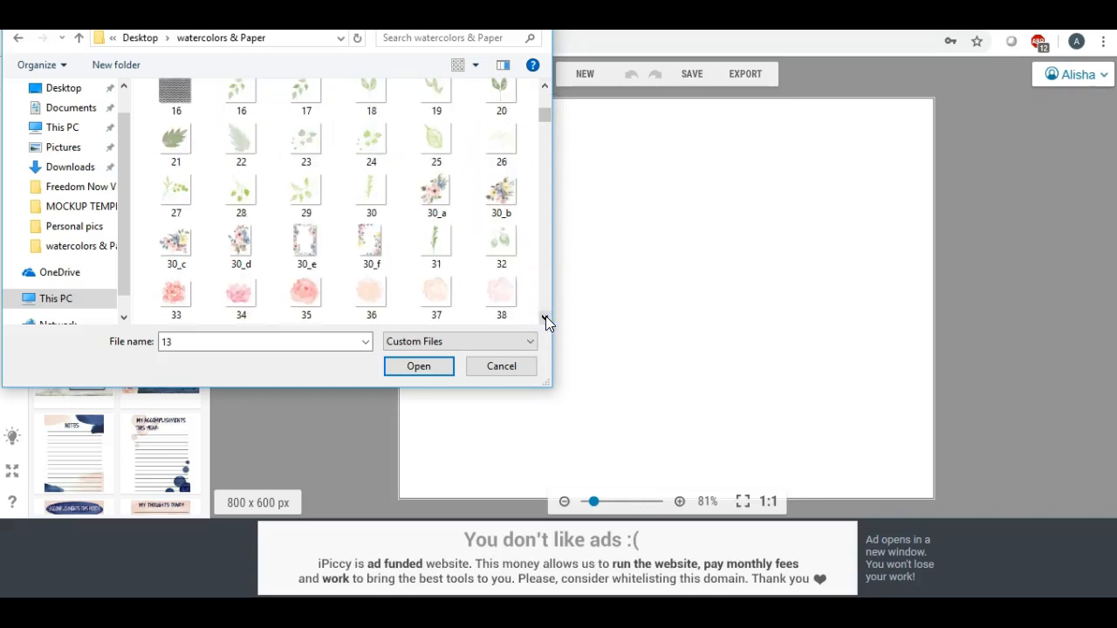
click(446, 293)
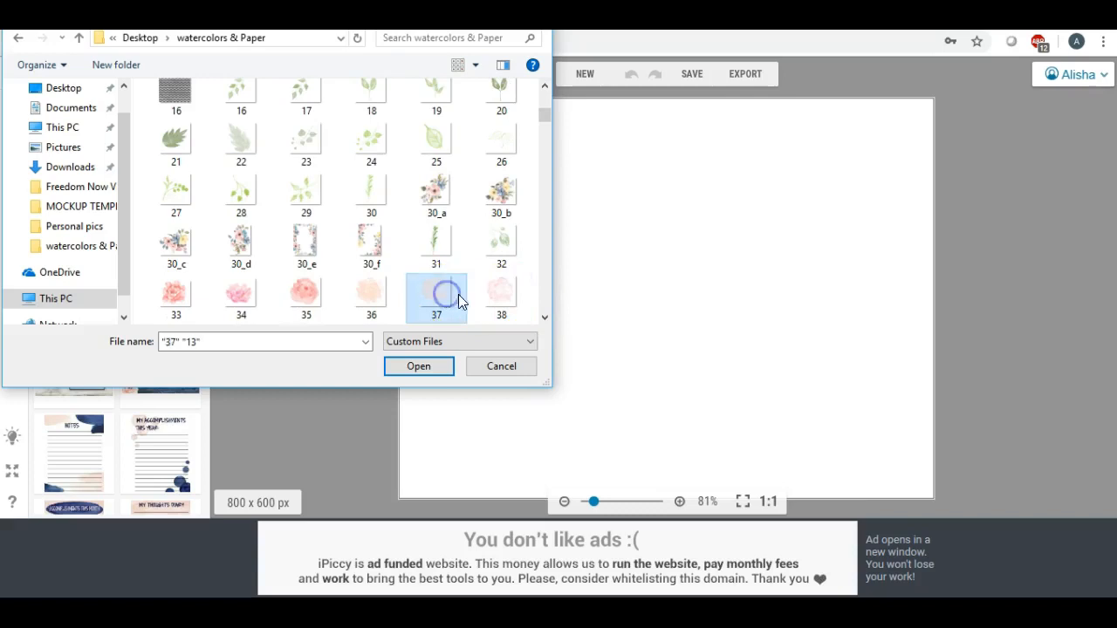
Step: Add the yellow flower image "EI-01 copy" to the selection and upload all selected images
click(546, 317)
click(547, 317)
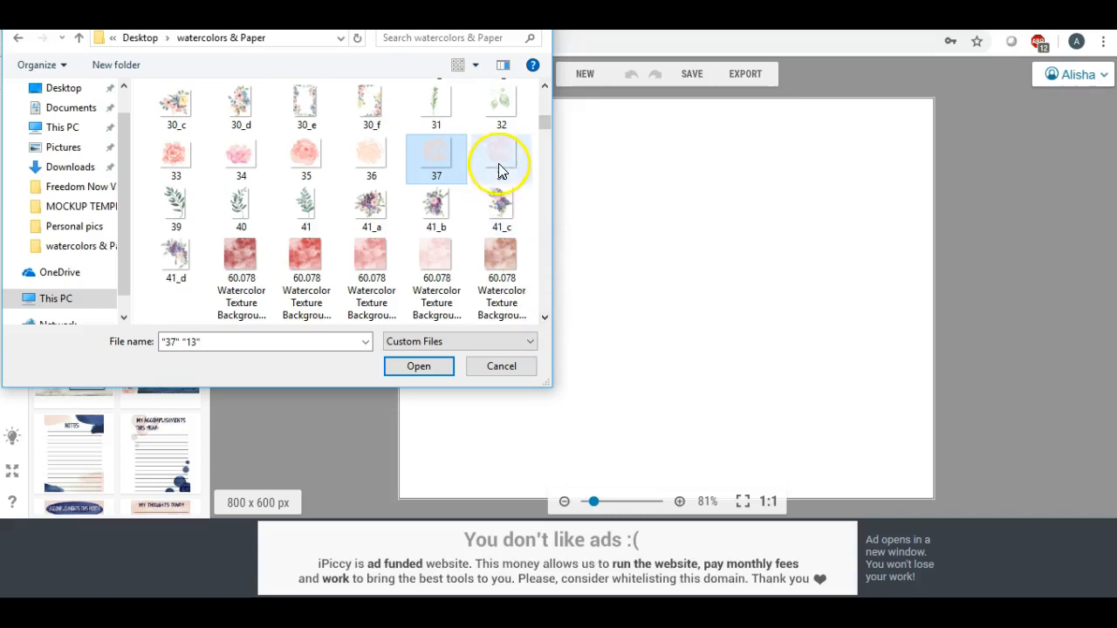
click(544, 320)
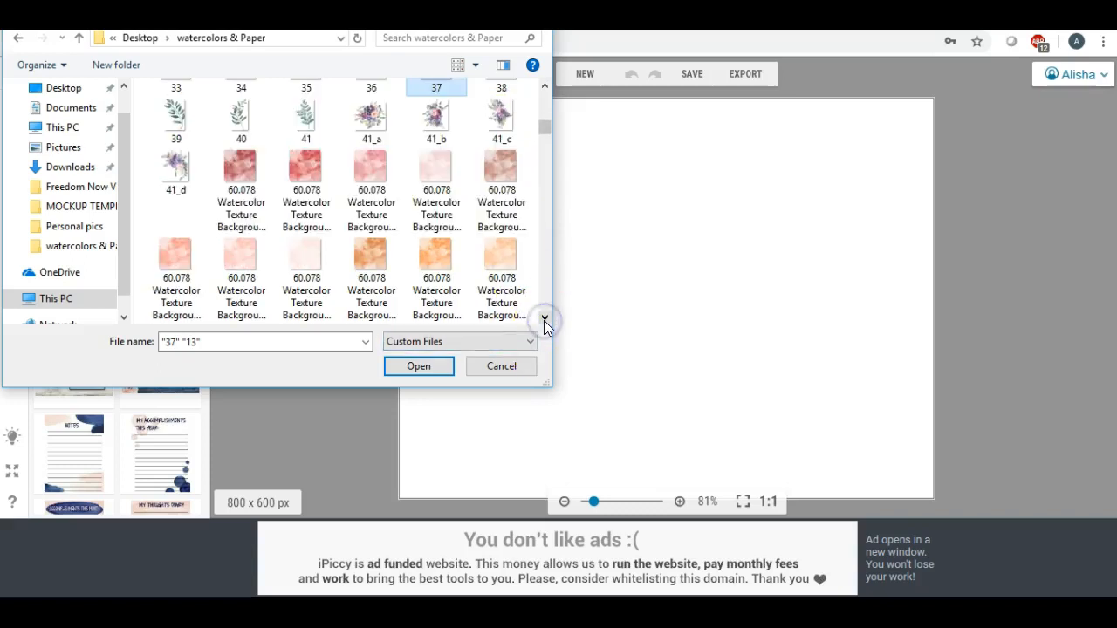
click(544, 319)
click(544, 320)
click(544, 319)
click(544, 319)
click(543, 319)
click(543, 319)
click(544, 319)
click(544, 319)
click(544, 319)
click(543, 319)
click(543, 320)
click(543, 320)
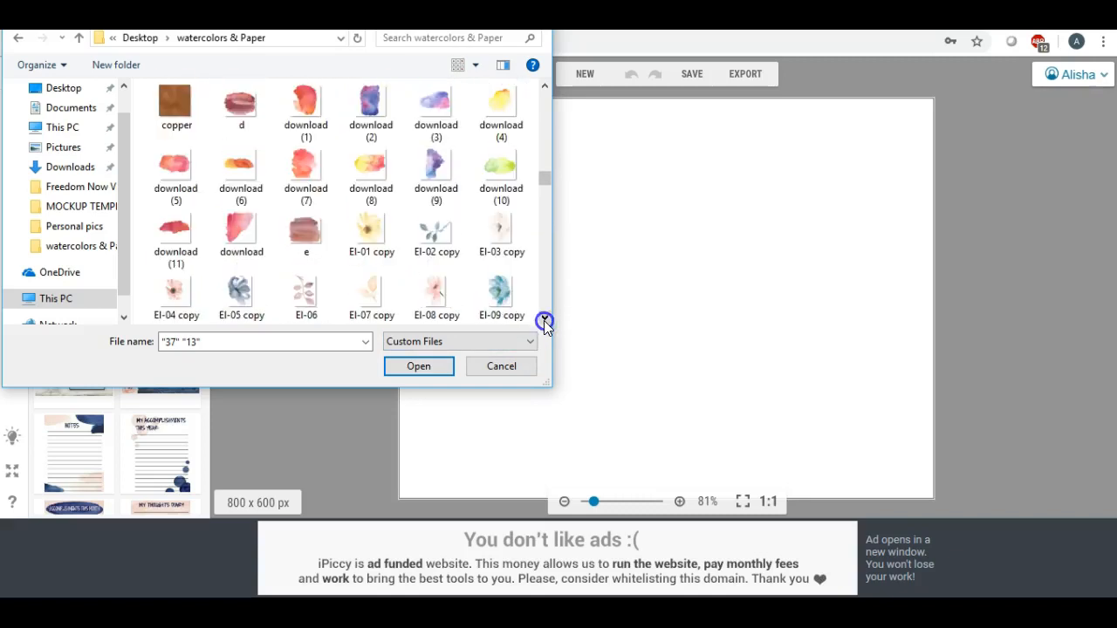
ctrl+click(375, 234)
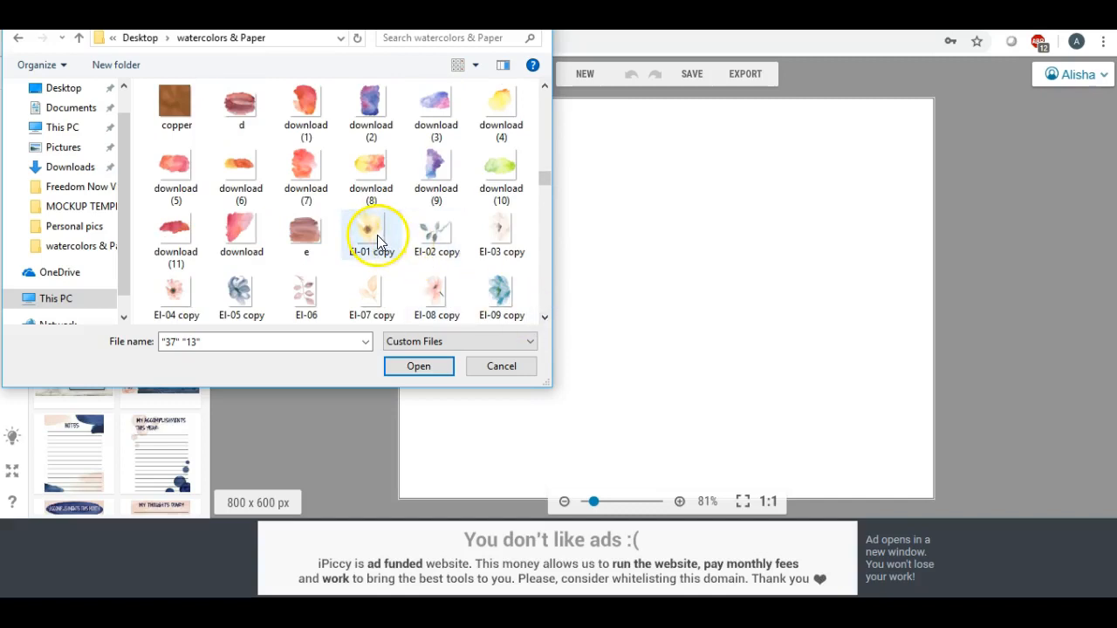
click(419, 366)
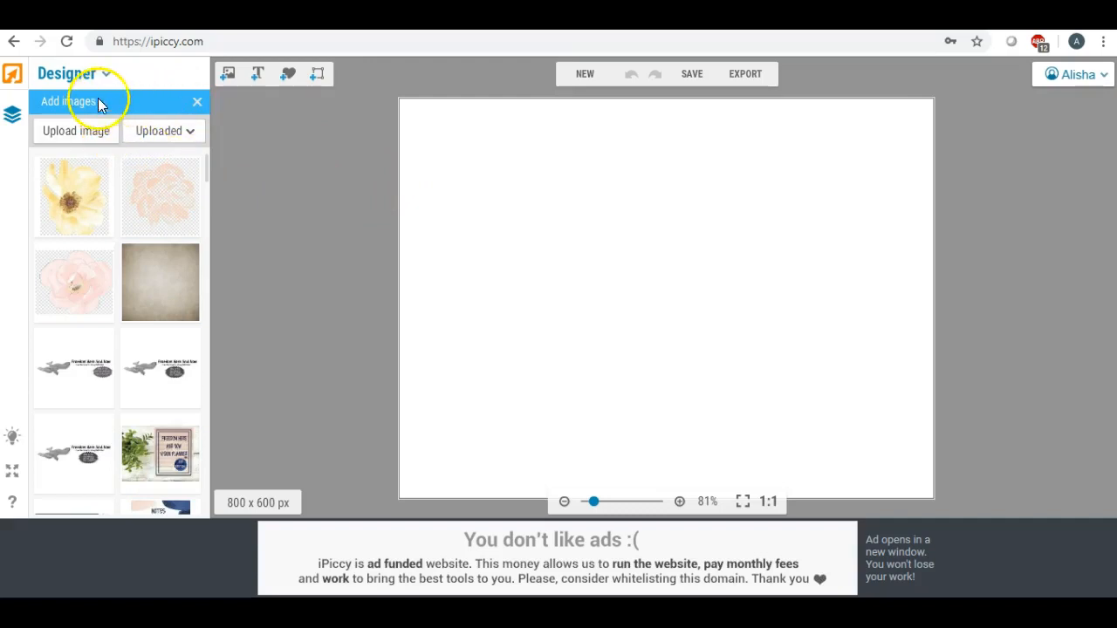
Step: Place the uploaded yellow flower in the upper-left area of the canvas
click(553, 162)
drag(73, 192, 489, 214)
click(615, 207)
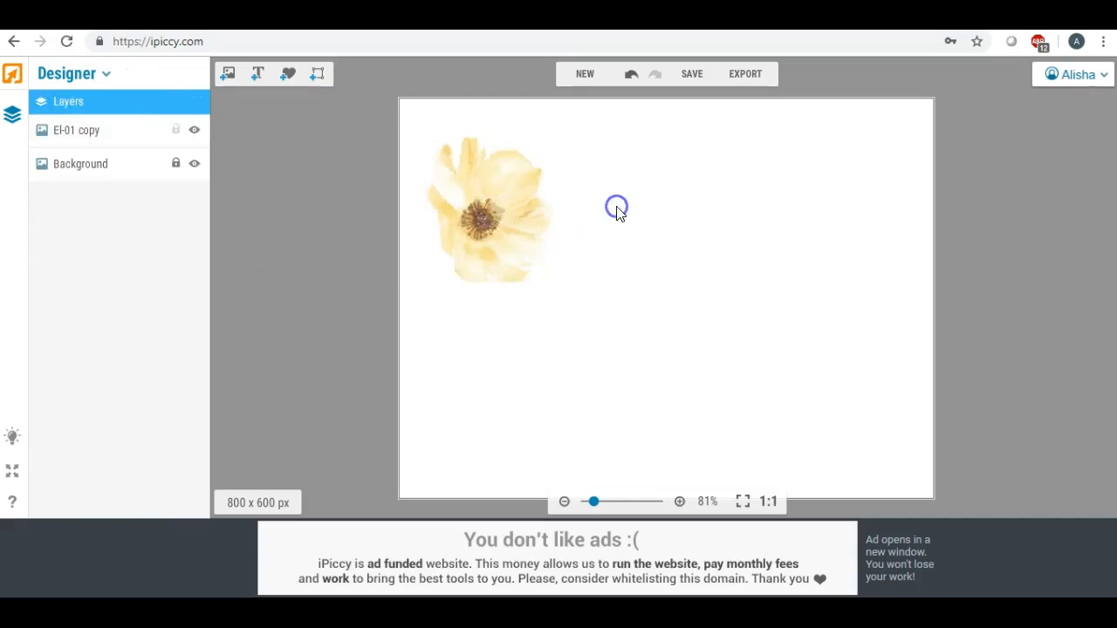
Step: Make the Background layer fully transparent by setting its Fade to 100%
click(78, 165)
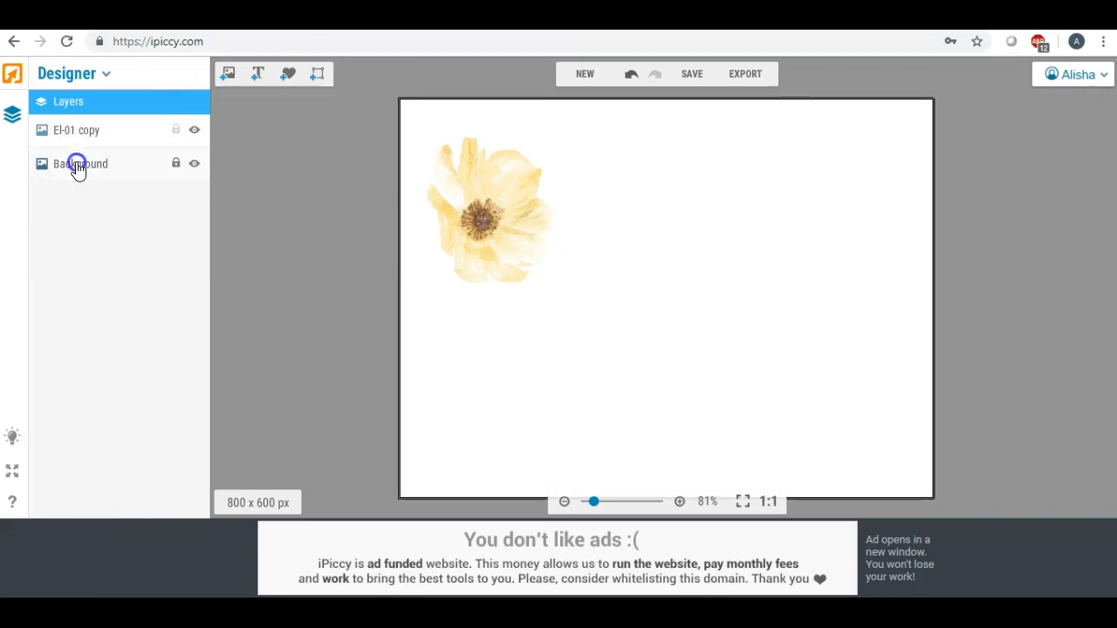
drag(47, 179, 133, 184)
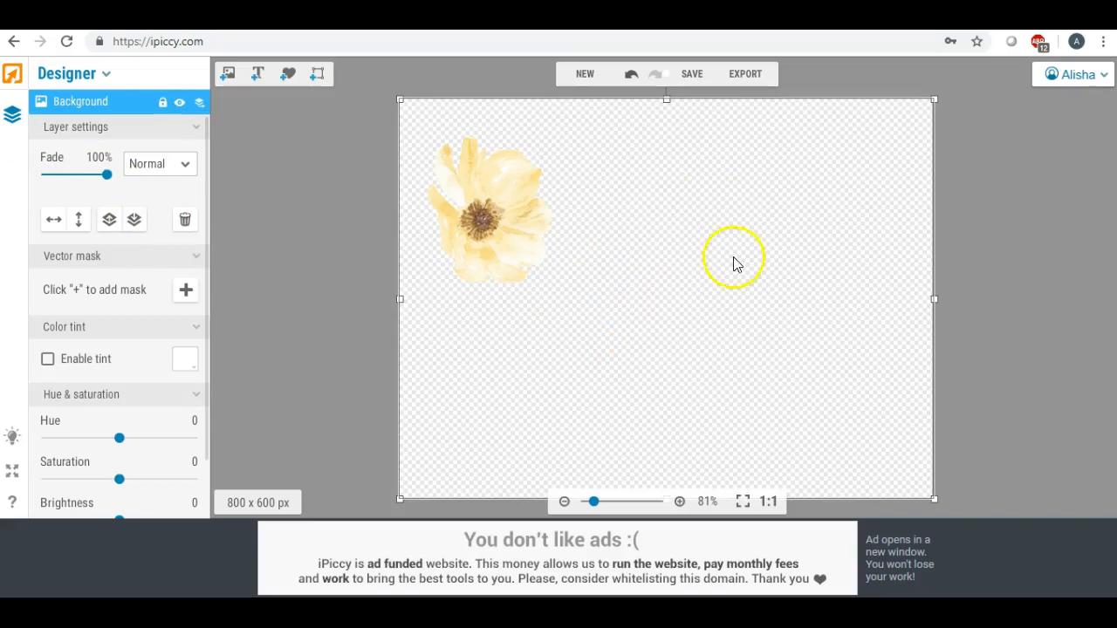
Step: Move the yellow flower slightly down and inward on the canvas and inspect its edges up close
drag(593, 502, 598, 501)
drag(411, 212, 506, 304)
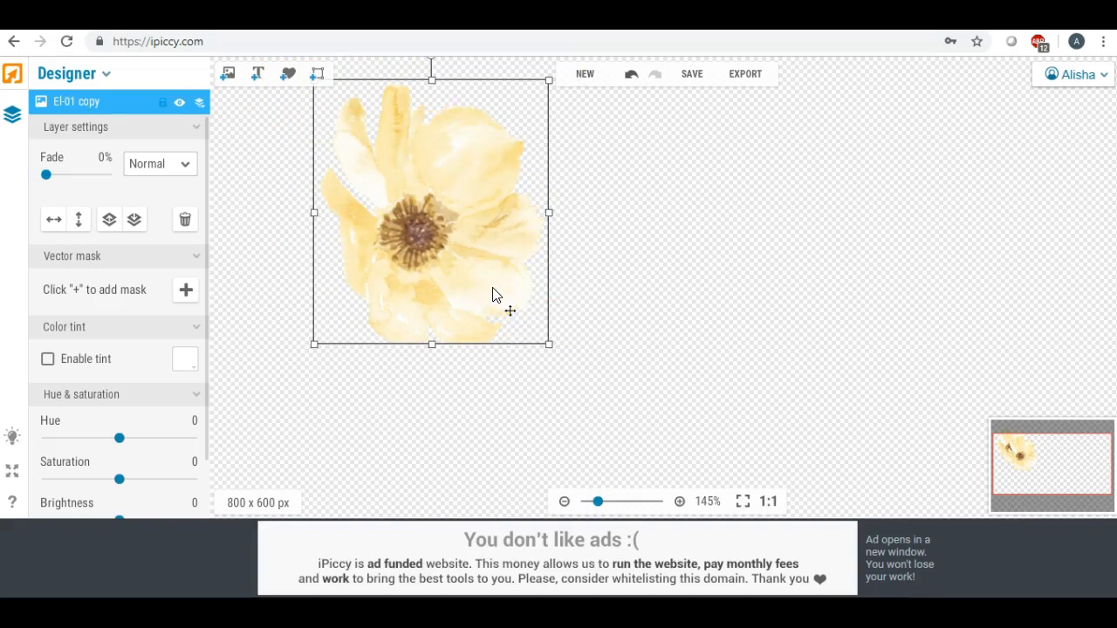
click(481, 111)
click(454, 281)
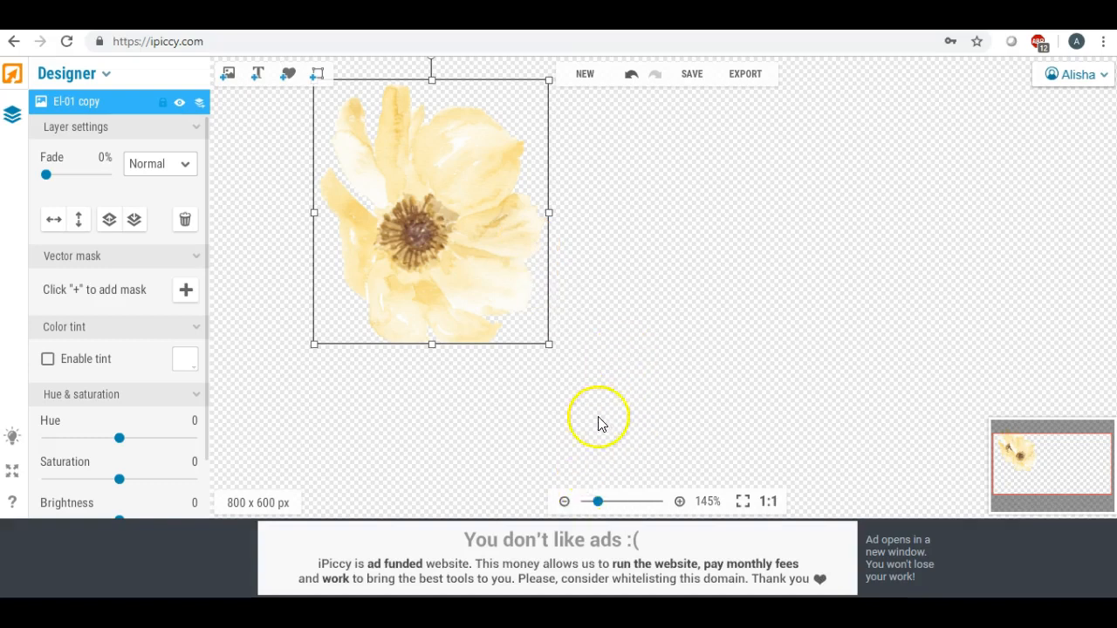
drag(599, 502, 594, 510)
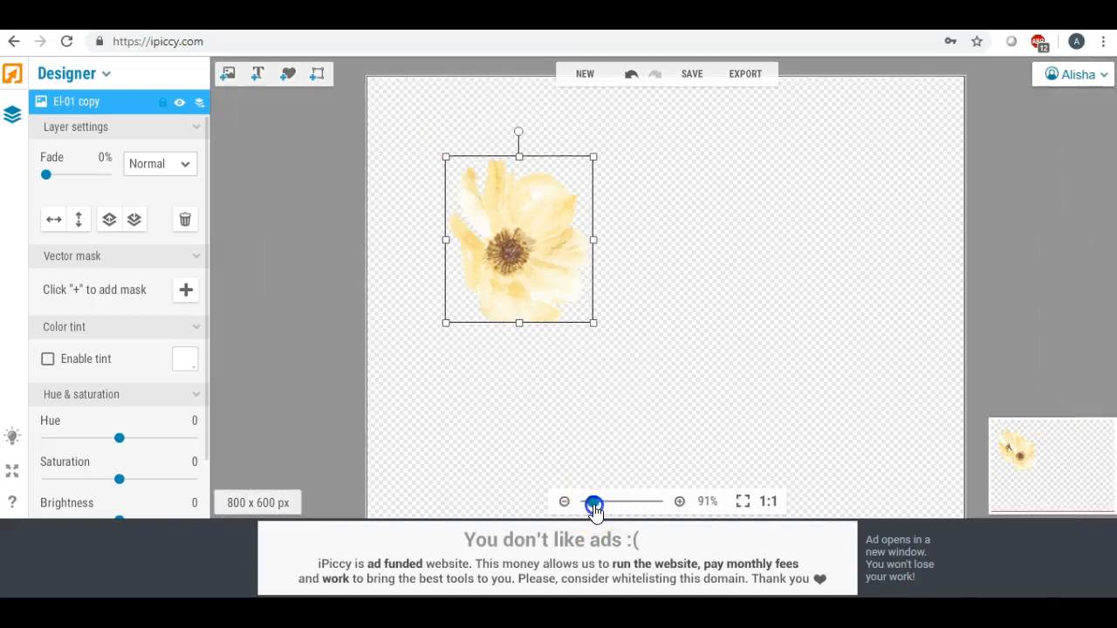
click(659, 297)
Step: Place the uploaded peach flower (image 37) in the upper-right area of the canvas and enlarge it slightly
click(228, 76)
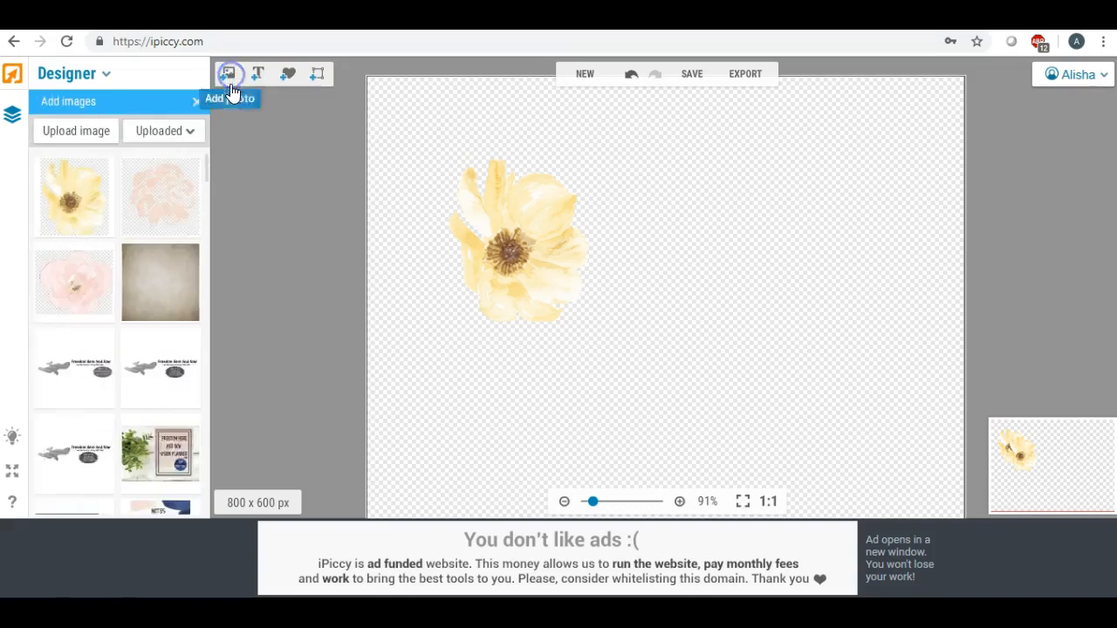
drag(164, 194, 781, 206)
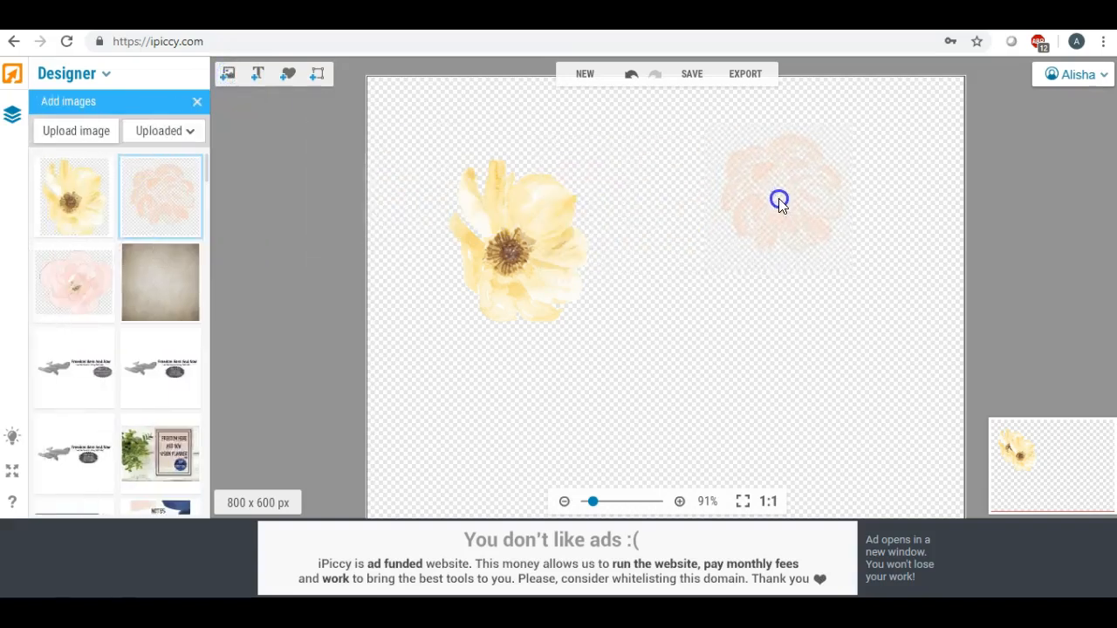
click(780, 214)
drag(706, 275, 689, 303)
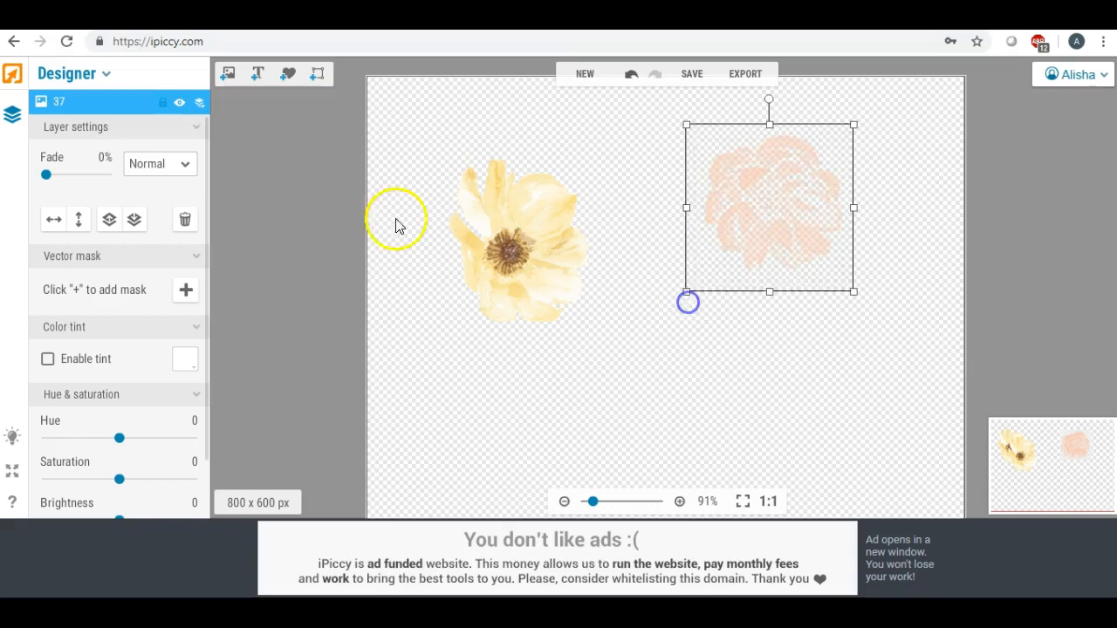
Step: Place the uploaded pink flower (image 13) in the lower-right area of the canvas, below the peach flower
click(228, 75)
drag(109, 283, 810, 370)
drag(876, 429, 805, 381)
Step: Move the peach and yellow flowers outward toward the canvas's upper corners to free the middle
click(742, 206)
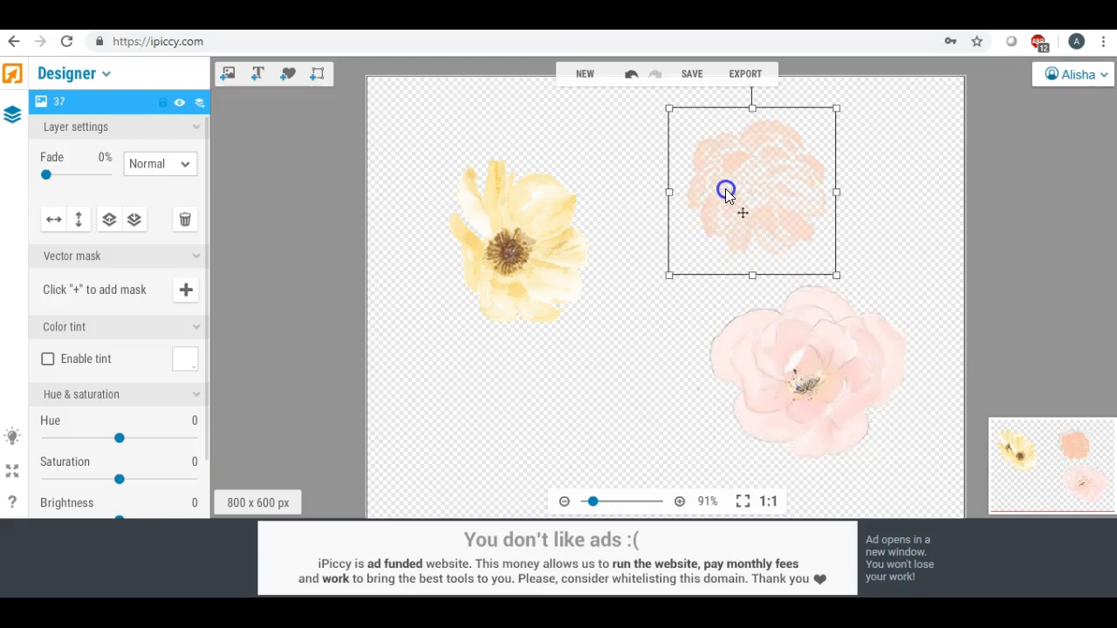
drag(486, 225, 459, 208)
drag(773, 204, 818, 200)
click(619, 280)
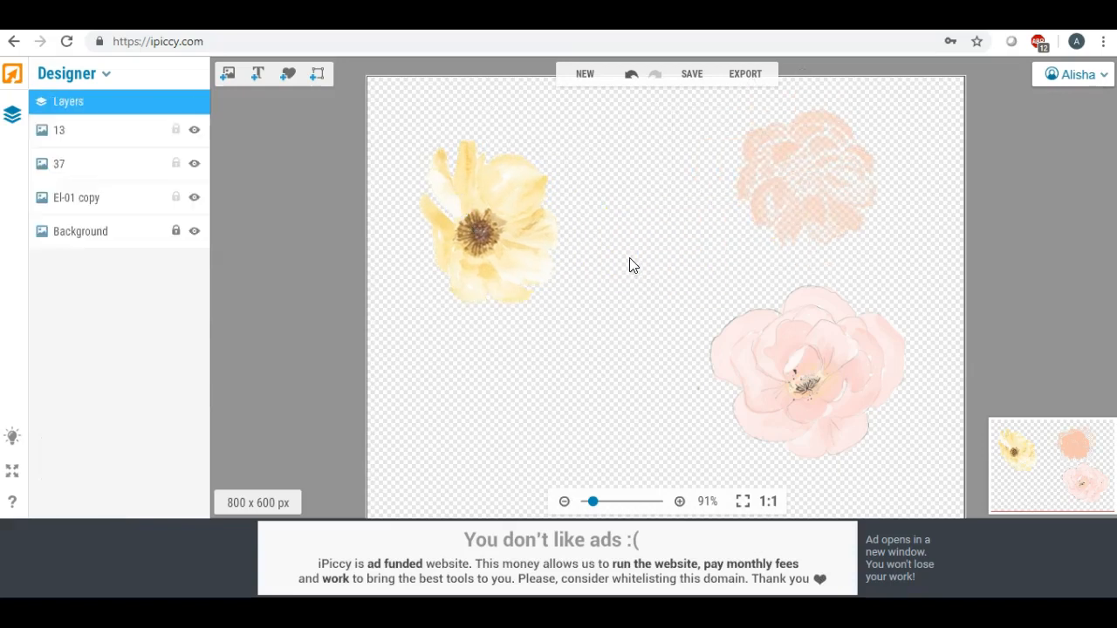
Step: Add a text layer reading "HELLO" in the space between the flowers
click(258, 73)
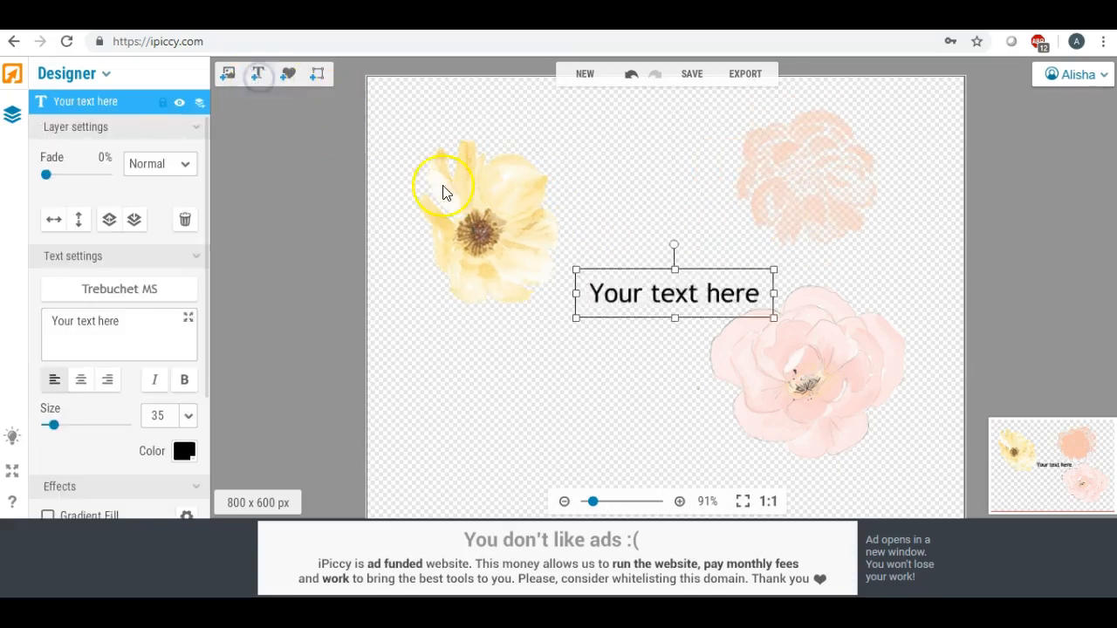
drag(630, 291, 610, 261)
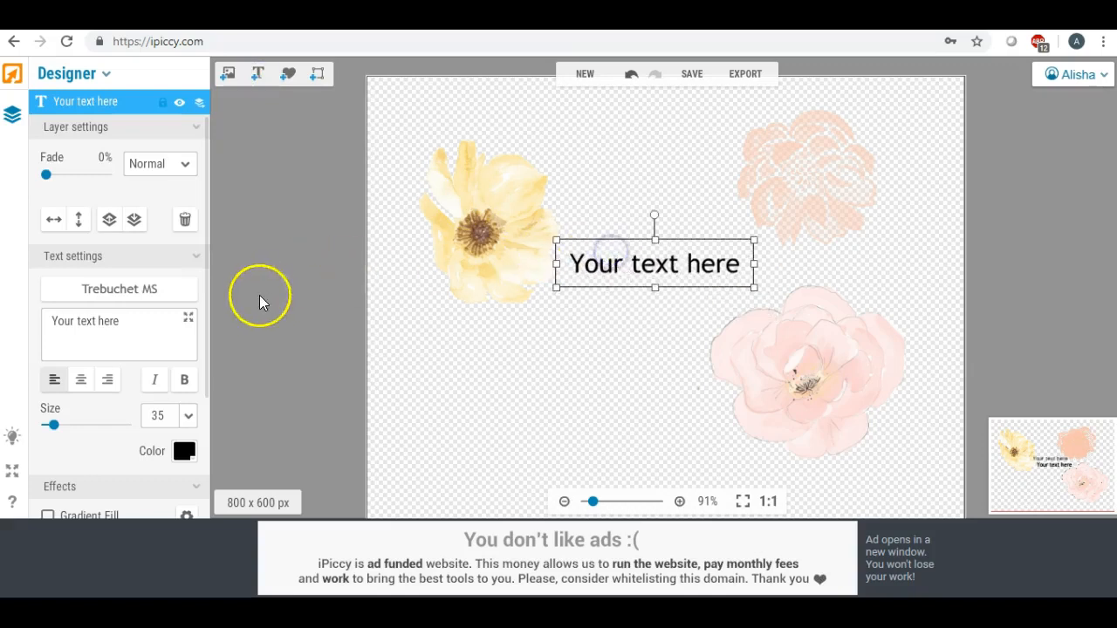
triple_click(148, 318)
text(H)
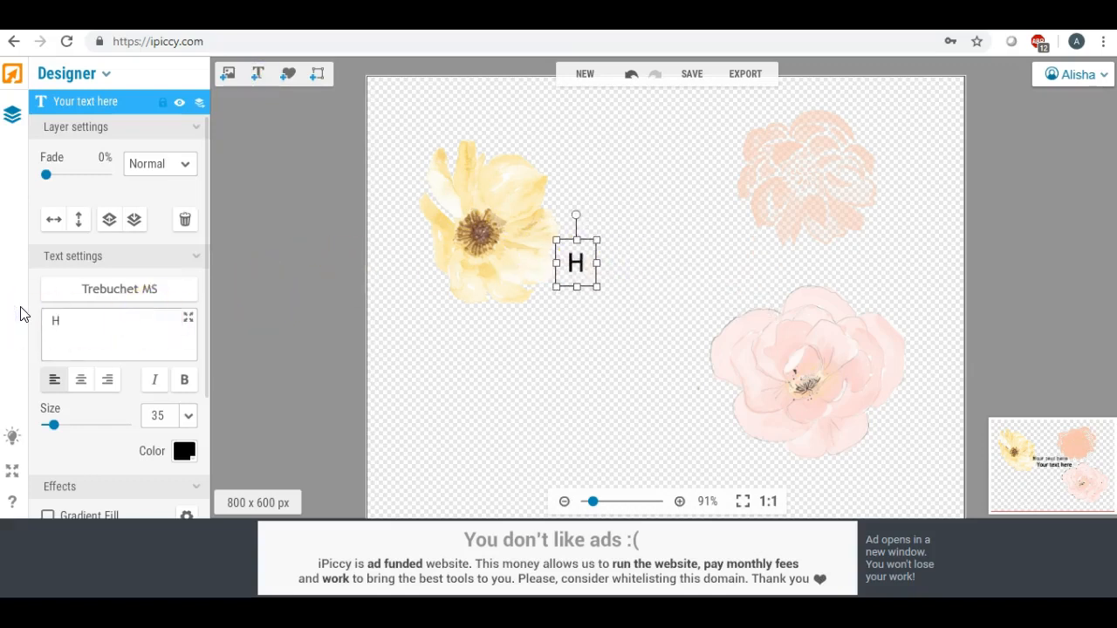
text(ELLO)
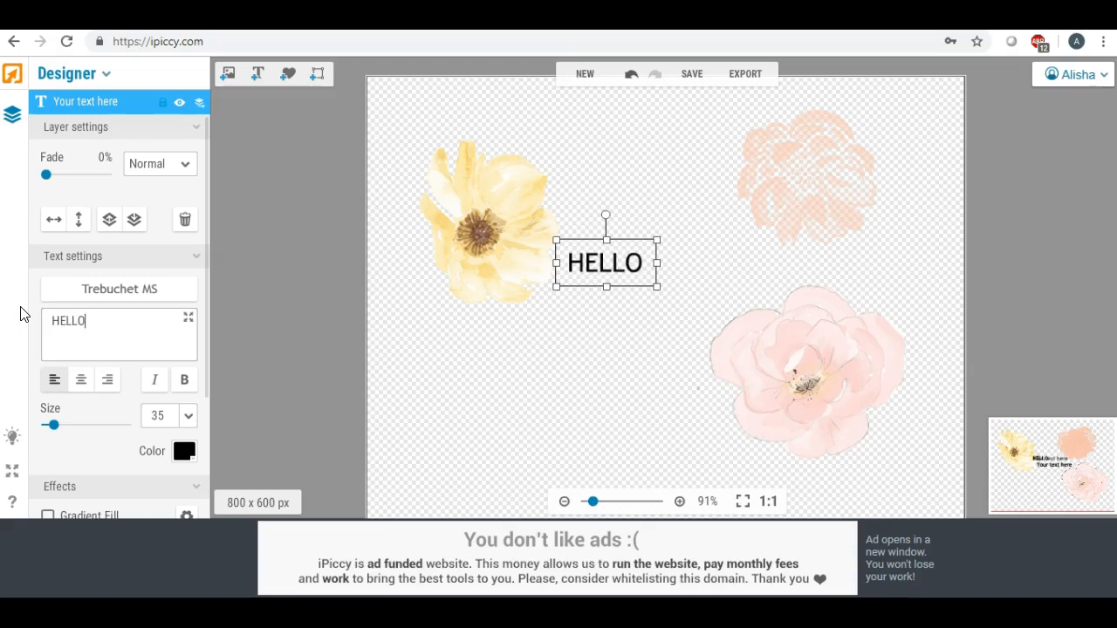
click(369, 327)
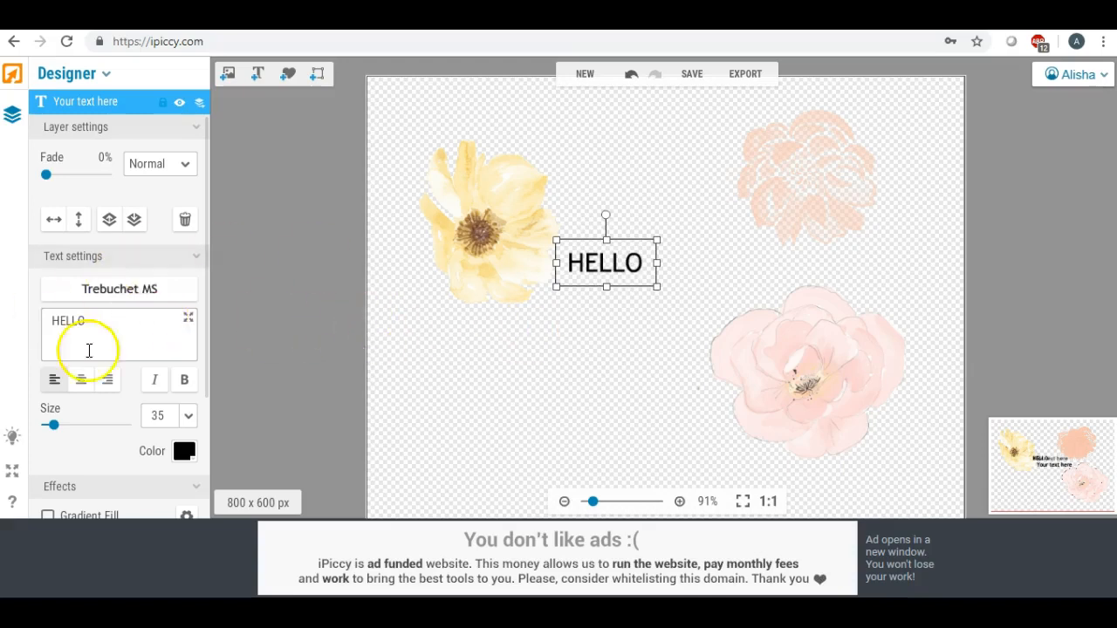
Step: Make the HELLO text bold and colour it dark blue (003366)
click(184, 378)
click(183, 450)
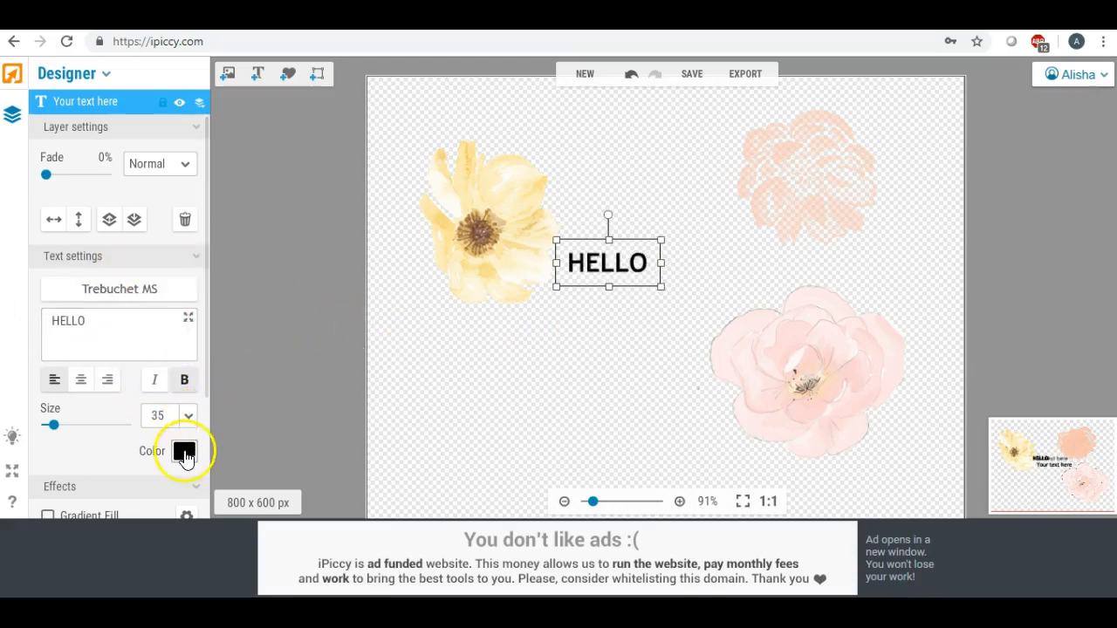
click(214, 444)
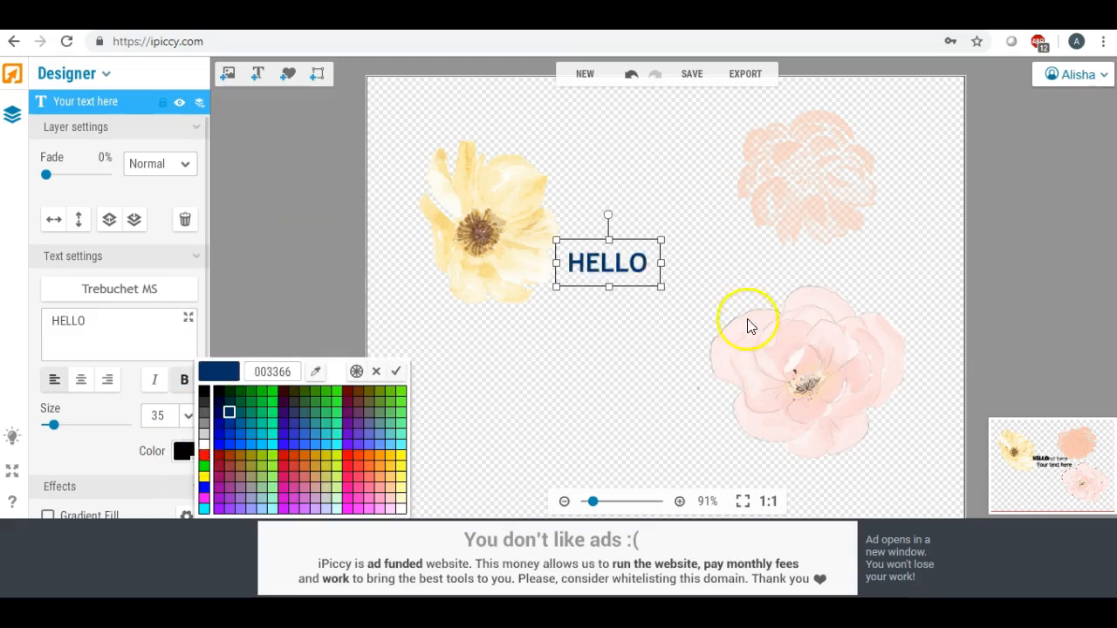
click(615, 345)
Step: Enlarge the HELLO text to about size 98 and position it in the middle of the three flowers
drag(660, 287, 847, 370)
drag(709, 323, 681, 287)
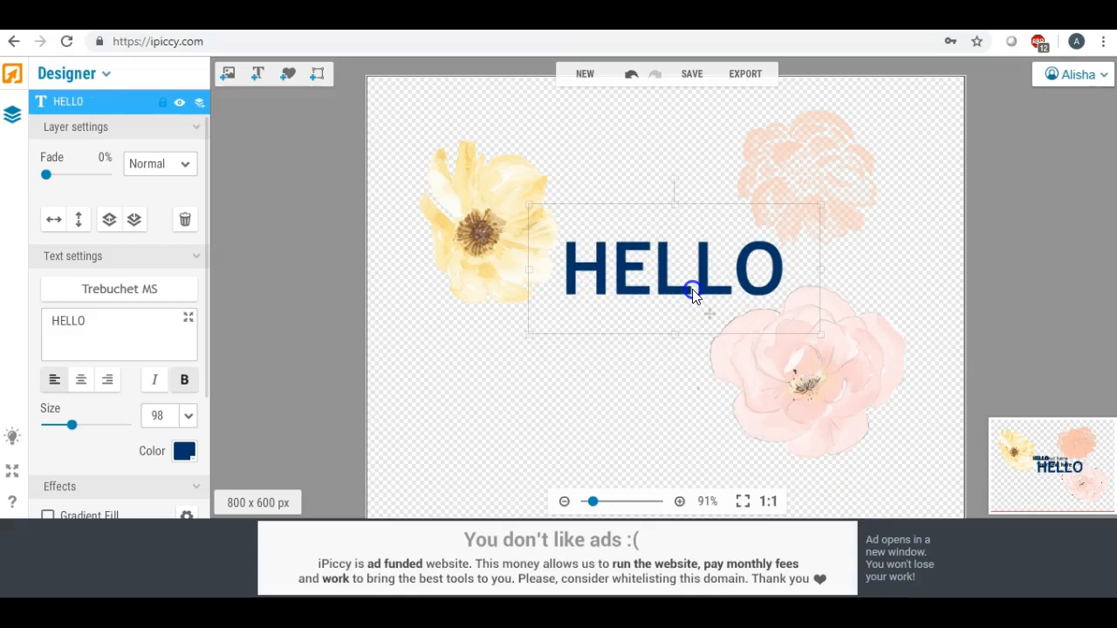
Step: Change the HELLO text colour to white
click(183, 450)
click(204, 443)
click(456, 431)
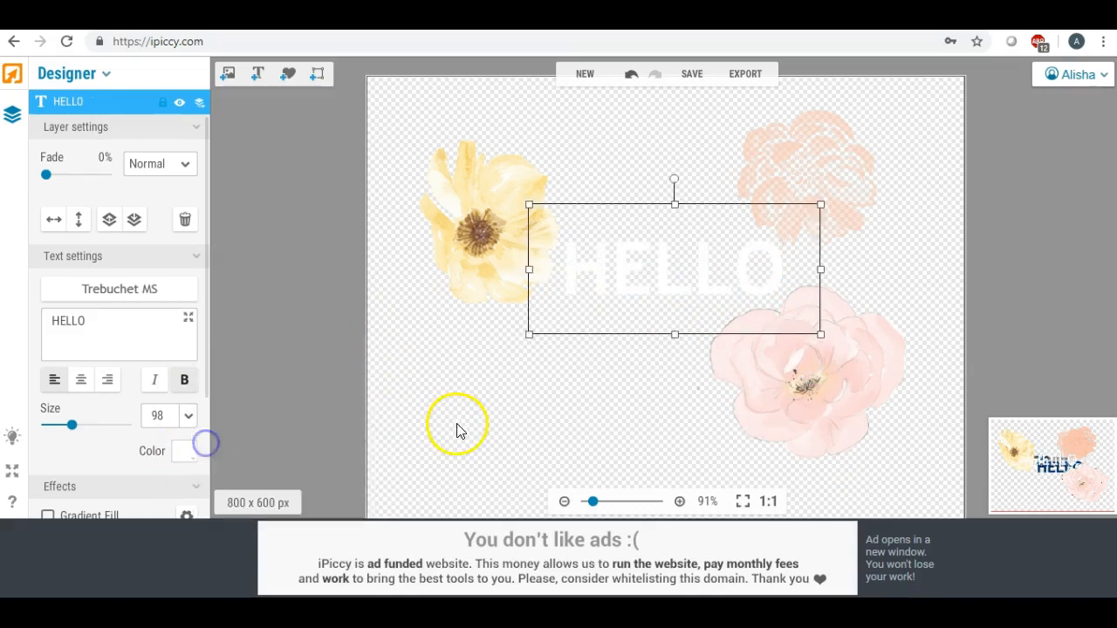
Step: Shrink the yellow flower, rotate it slightly and position it at the upper left of the HELLO text
drag(592, 504, 593, 505)
drag(490, 213, 515, 188)
drag(432, 113, 446, 139)
mouse_move(505, 172)
mouse_down()
mouse_move(511, 125)
mouse_move(526, 117)
mouse_move(508, 155)
mouse_up()
drag(524, 117, 566, 116)
Step: Shrink the pink flower below the end of the HELLO text and leave nothing selected
click(797, 139)
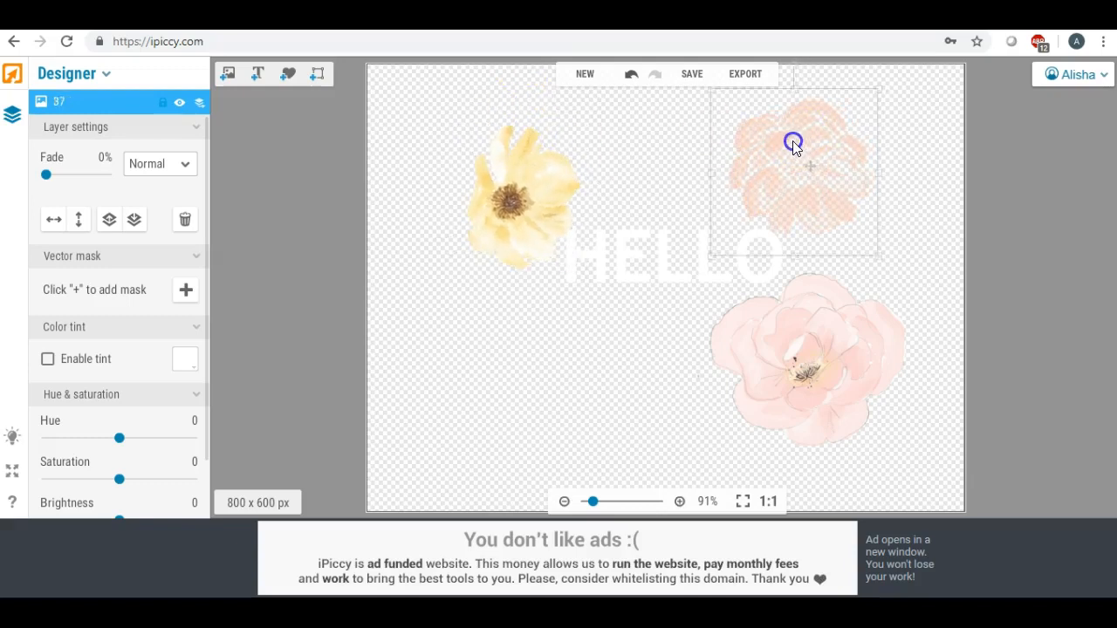
click(834, 357)
drag(908, 462, 857, 407)
drag(808, 364, 818, 358)
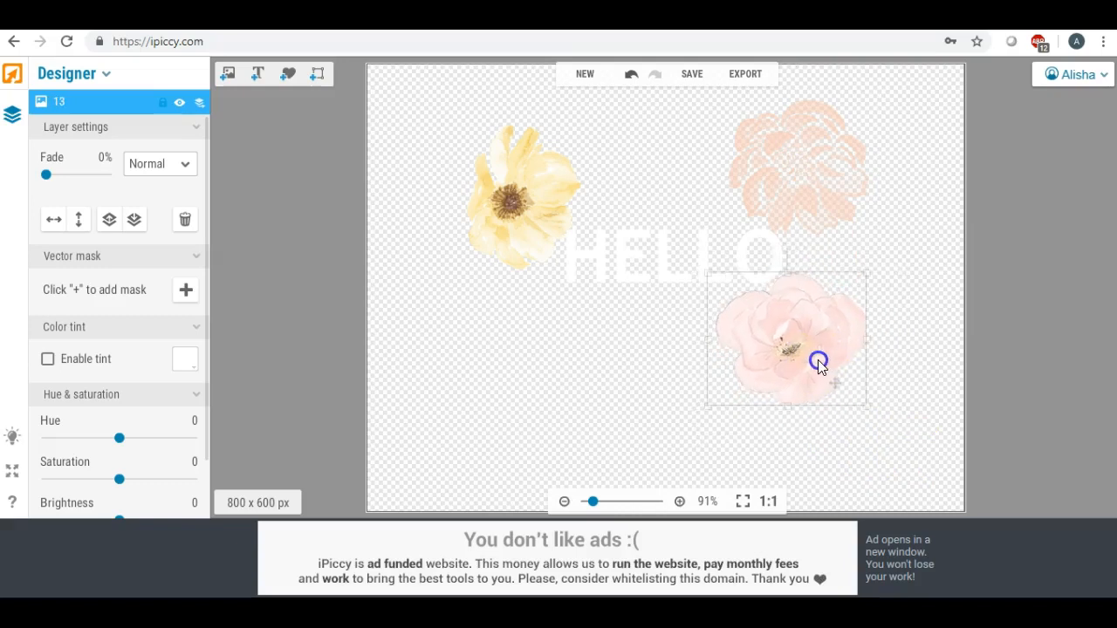
click(596, 349)
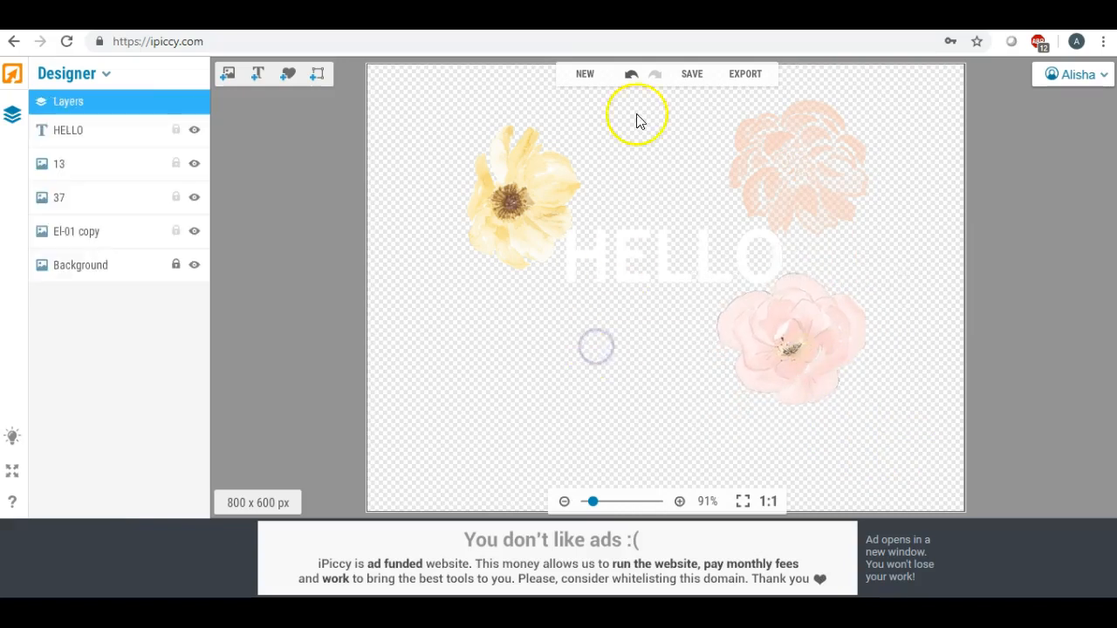
Step: Start saving the design to the computer in .png format to preserve its transparency
click(692, 77)
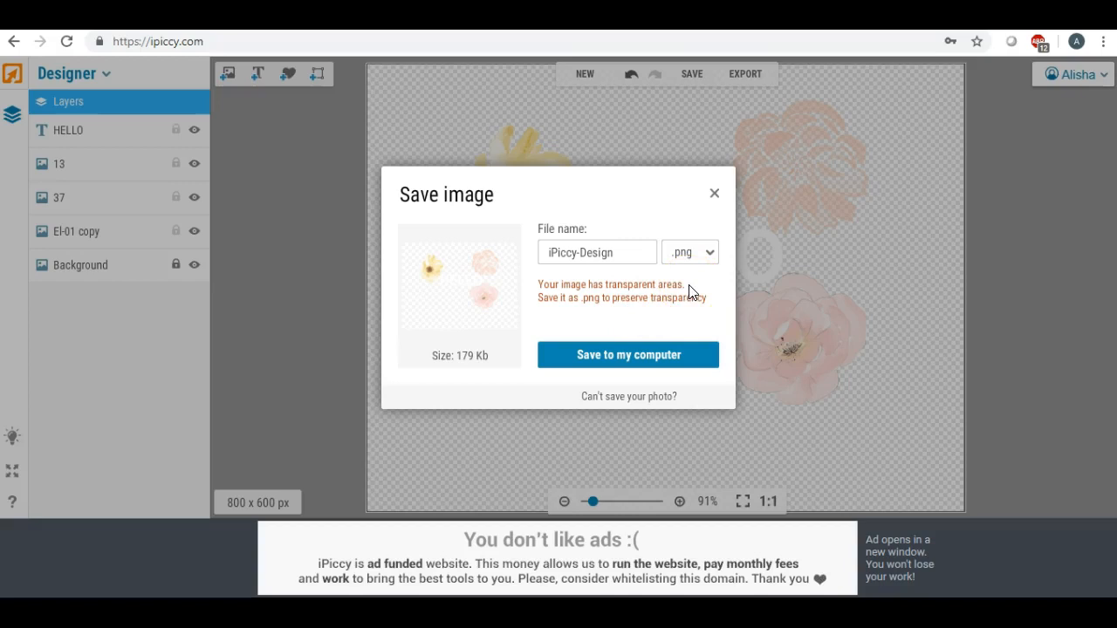
click(707, 259)
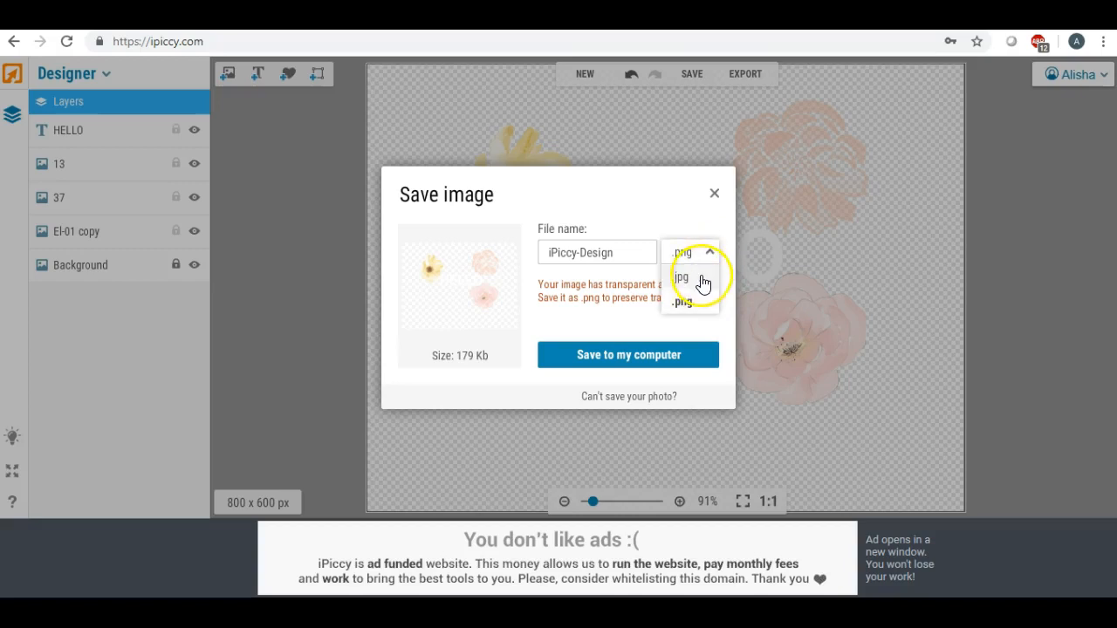
click(689, 301)
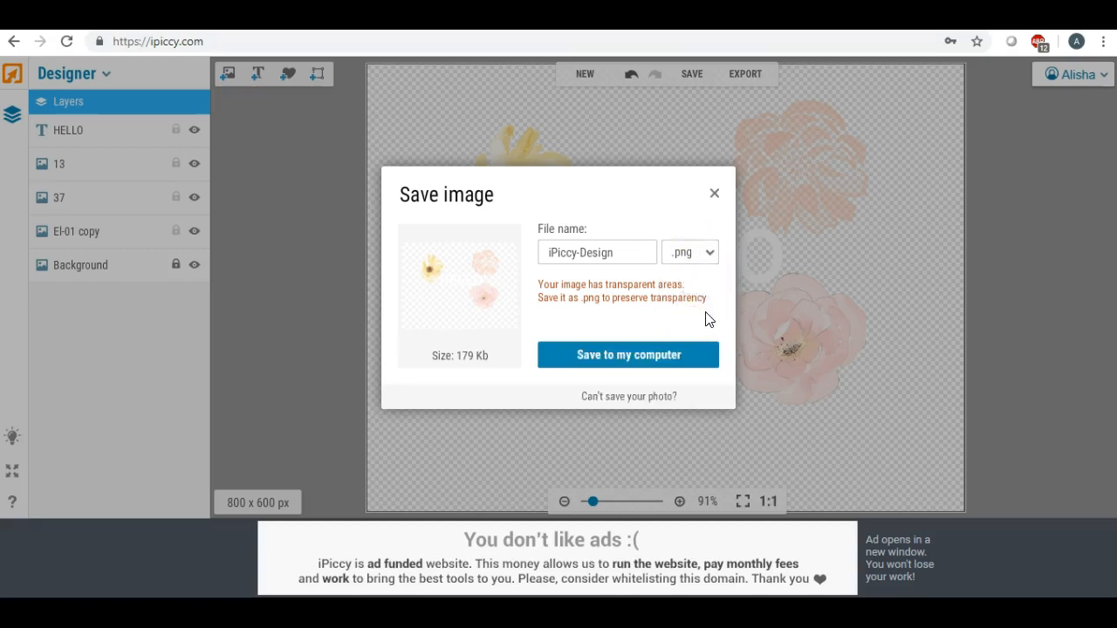
click(651, 358)
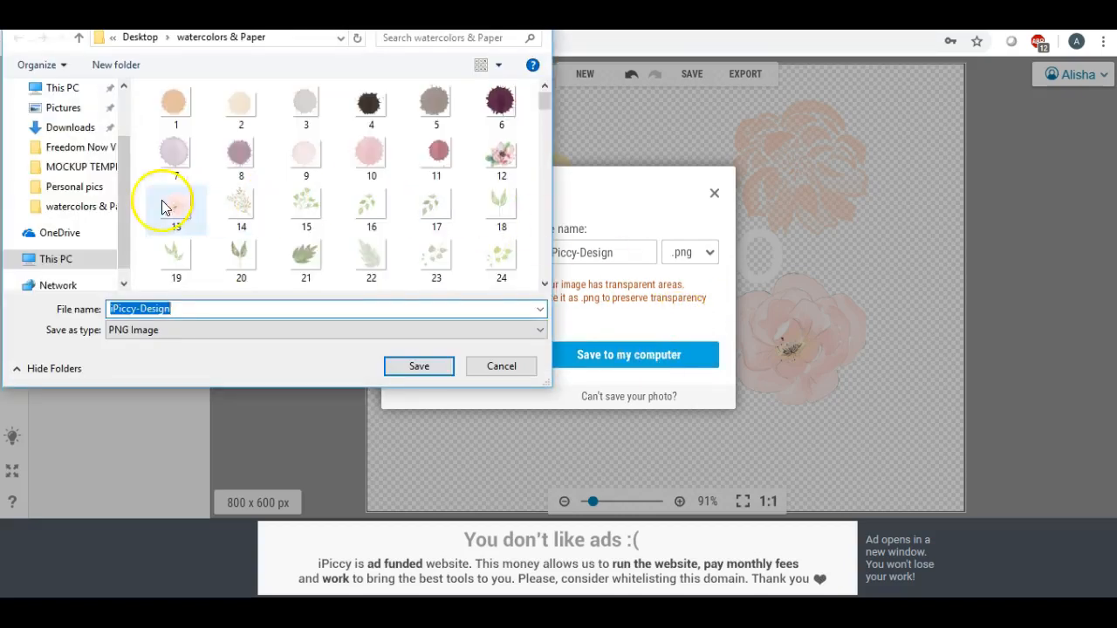
Step: Save the PNG on the Desktop under the file name "test" and return to the design
scroll(79, 174, up, 3)
click(59, 120)
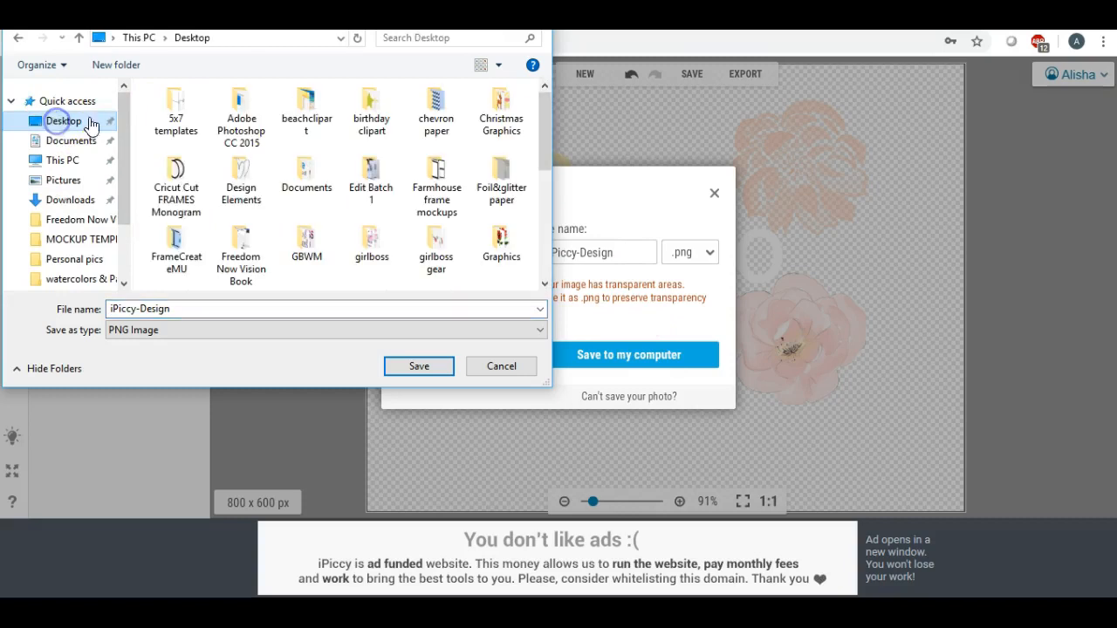
text(test)
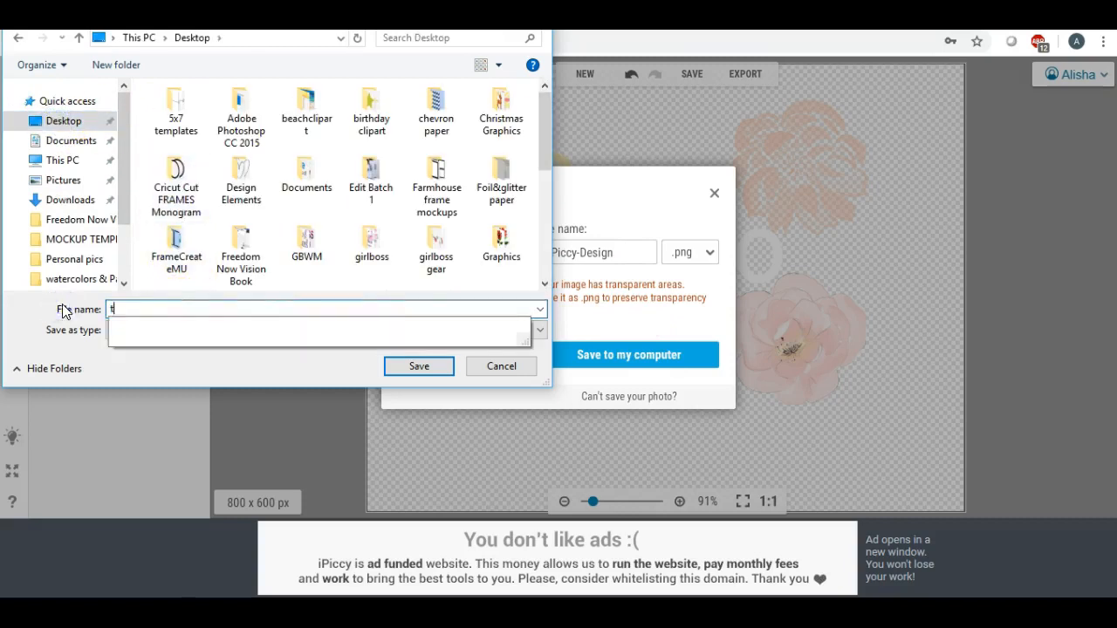
click(410, 368)
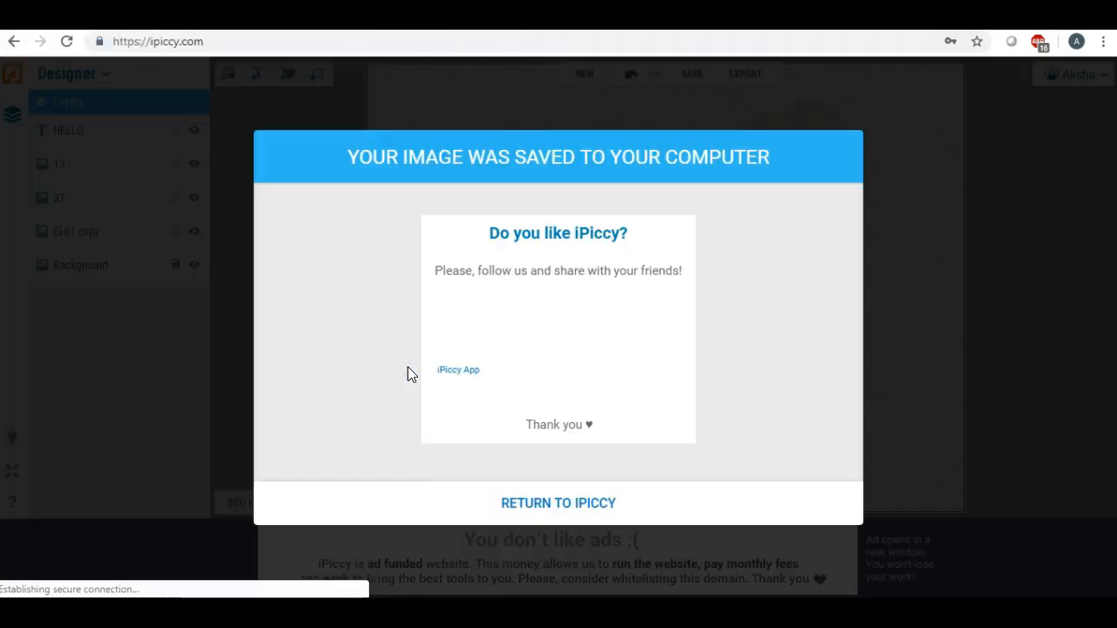
click(535, 506)
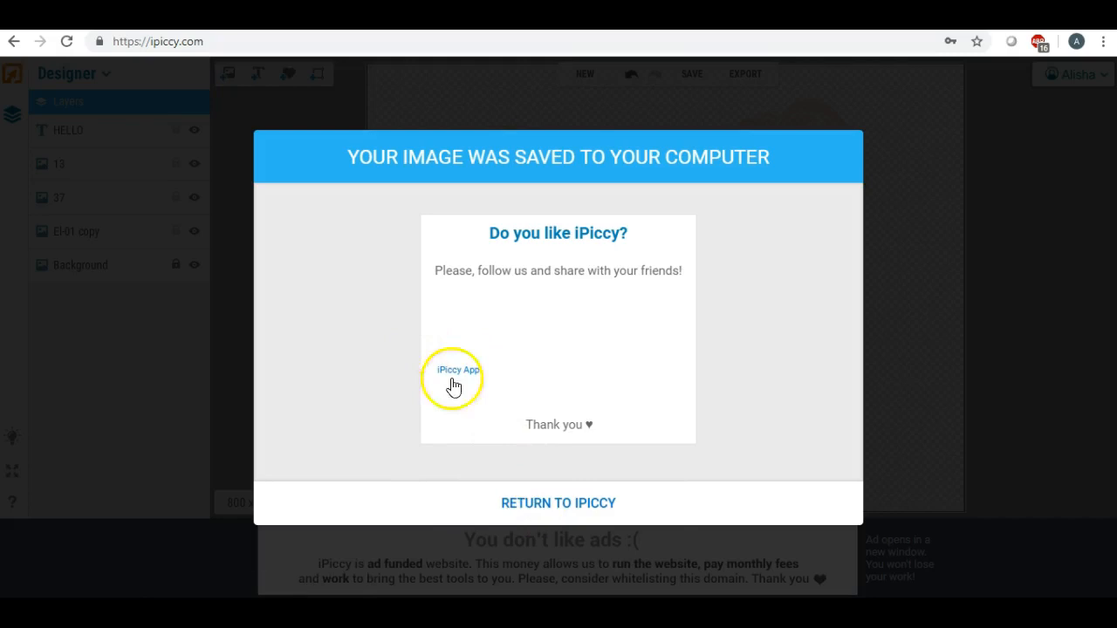
click(534, 506)
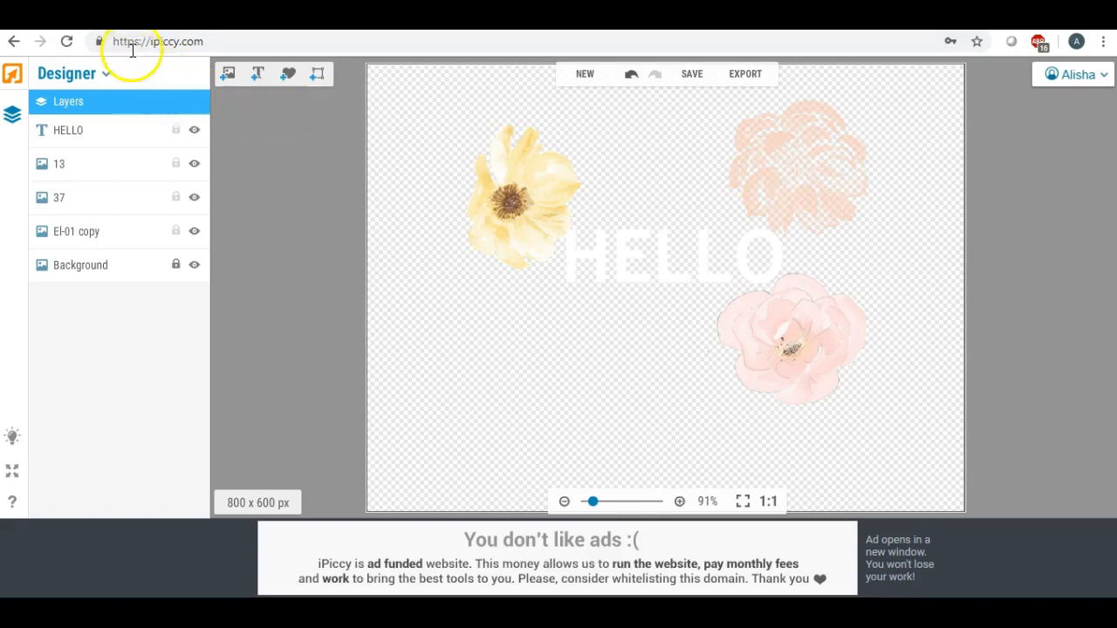
Step: Discard the current design by switching to the Editor and return to the Designer
click(109, 75)
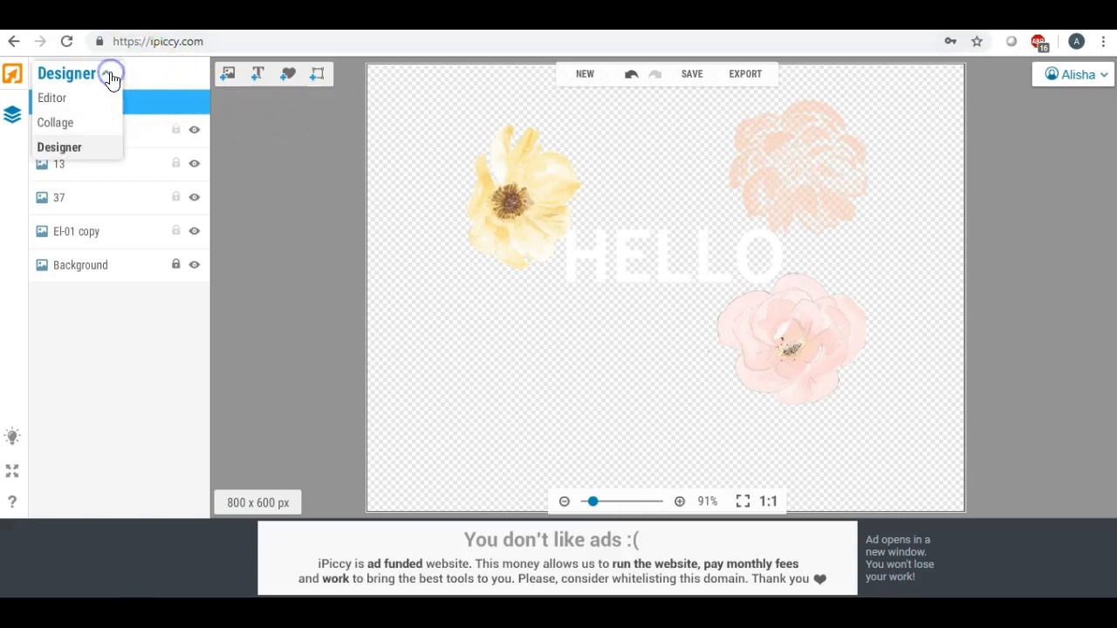
click(54, 99)
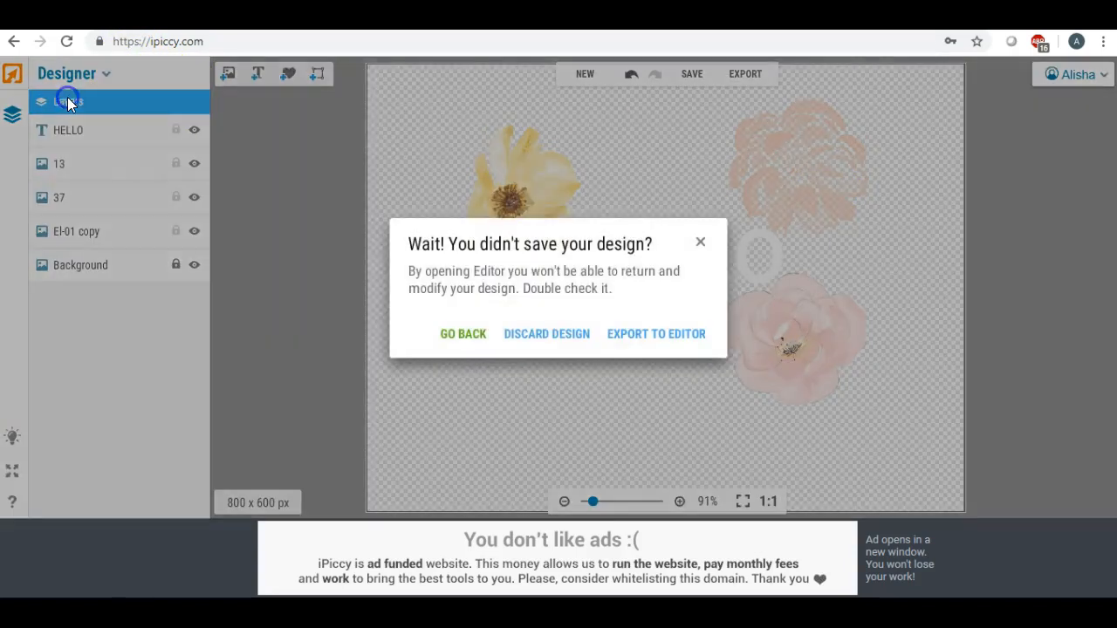
click(531, 335)
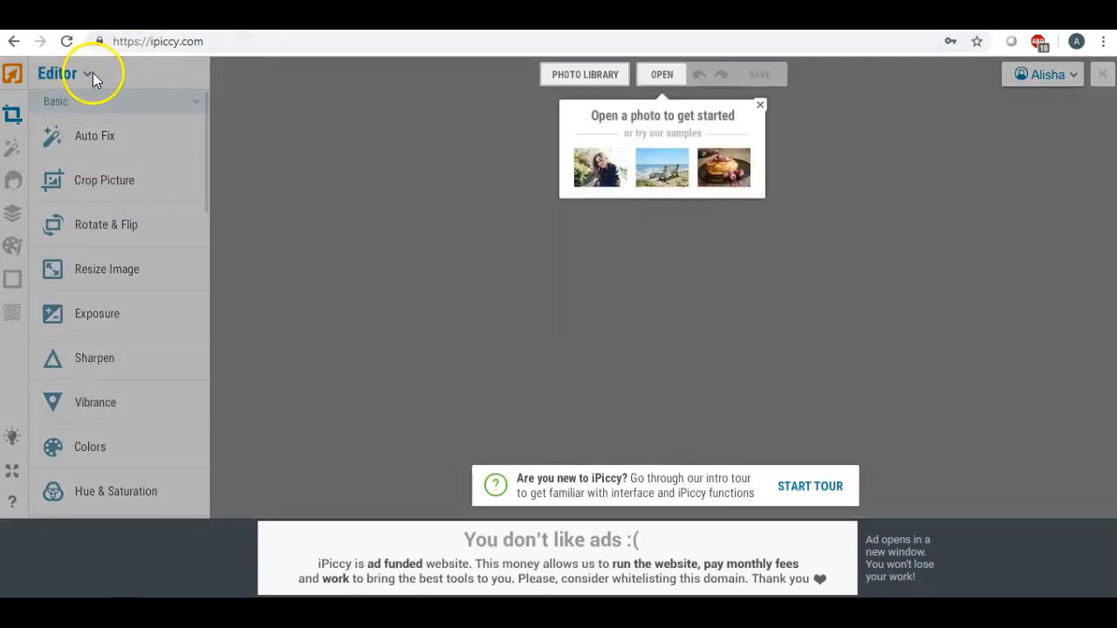
click(83, 78)
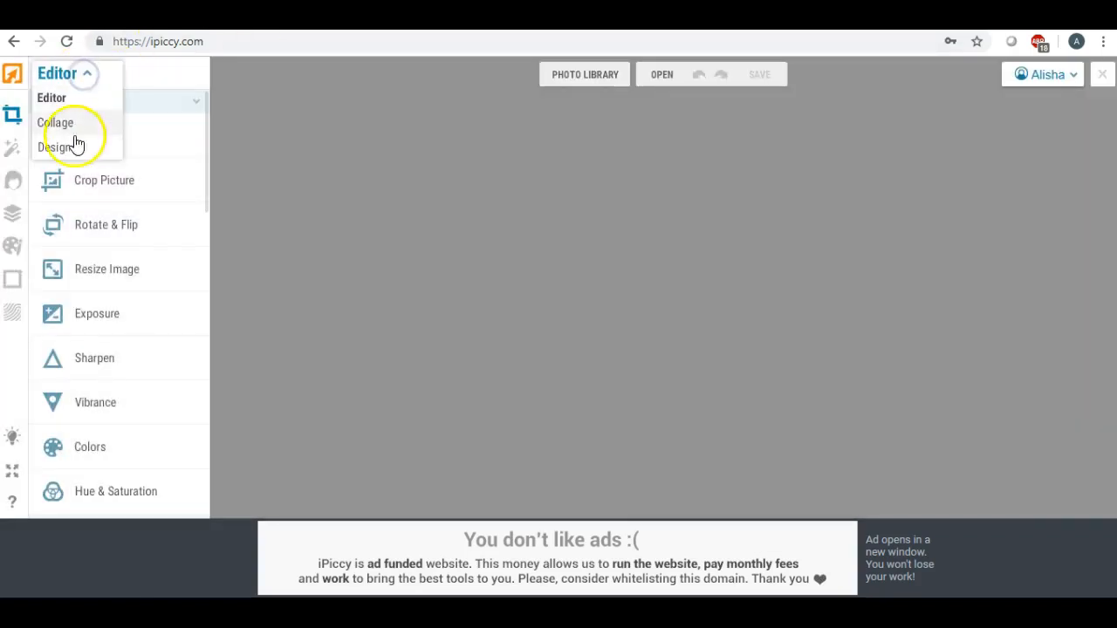
click(74, 153)
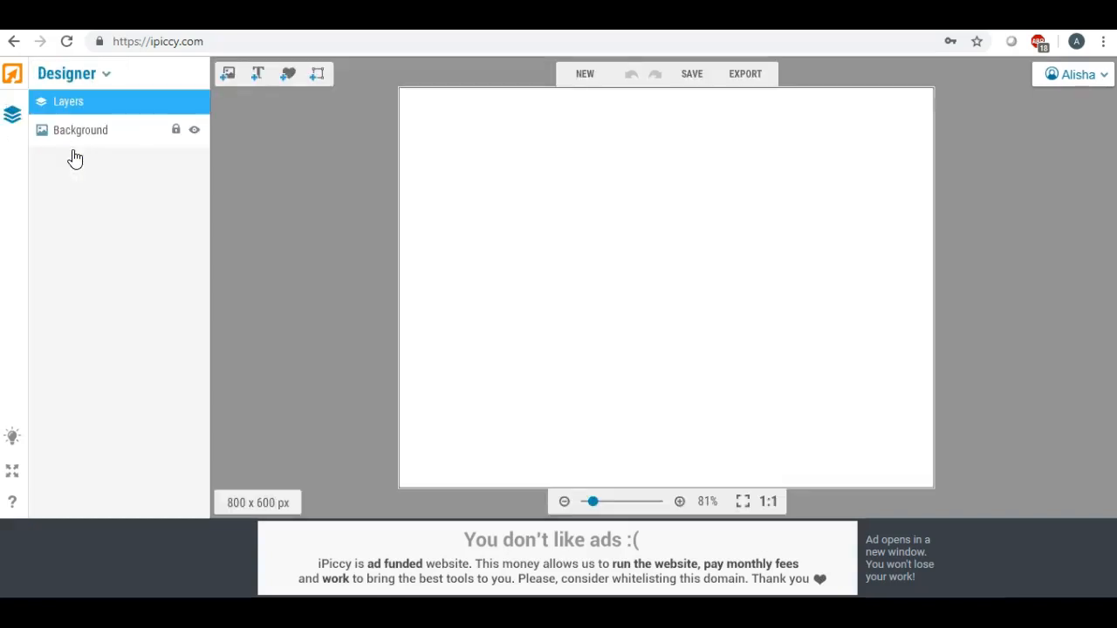
click(581, 75)
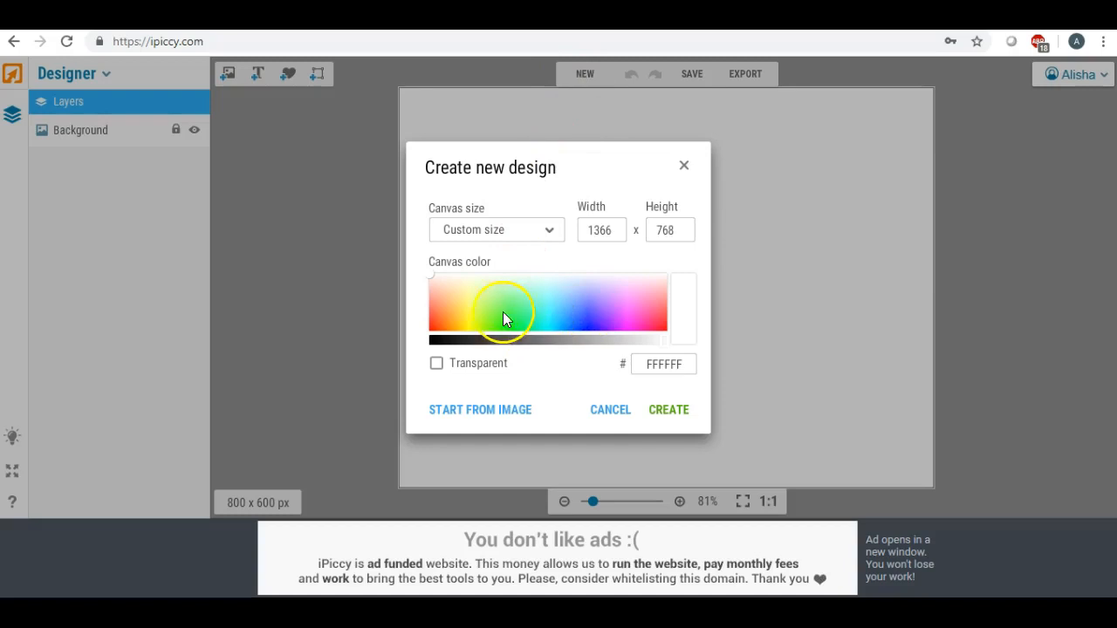
drag(461, 342, 440, 342)
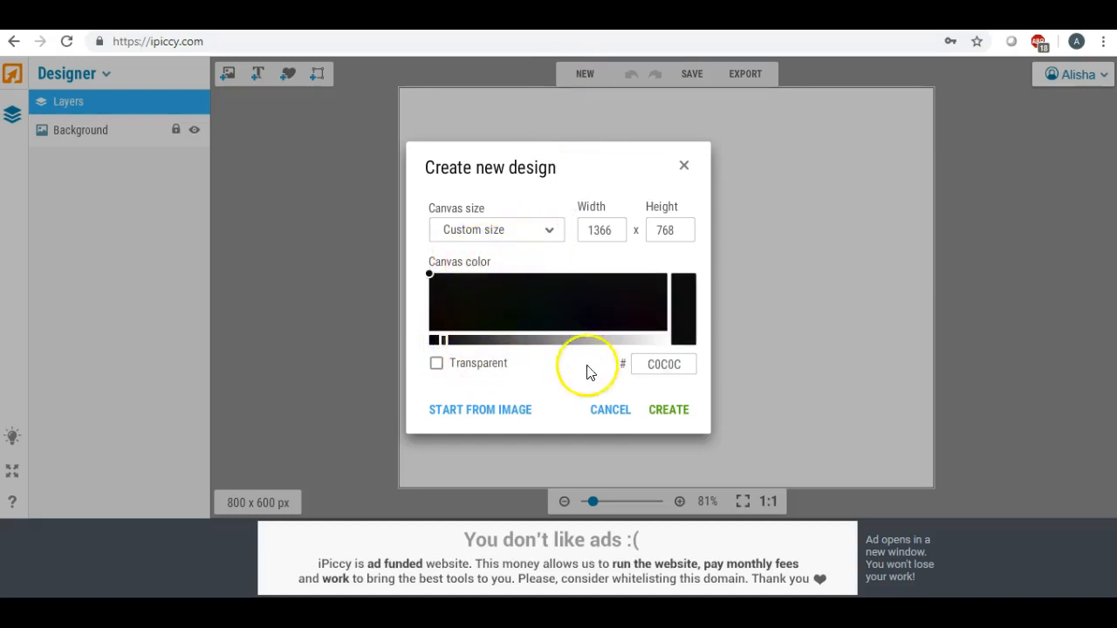
click(537, 234)
click(623, 410)
Step: Create a new 1366 x 768 design with a bright pink canvas colour
click(585, 73)
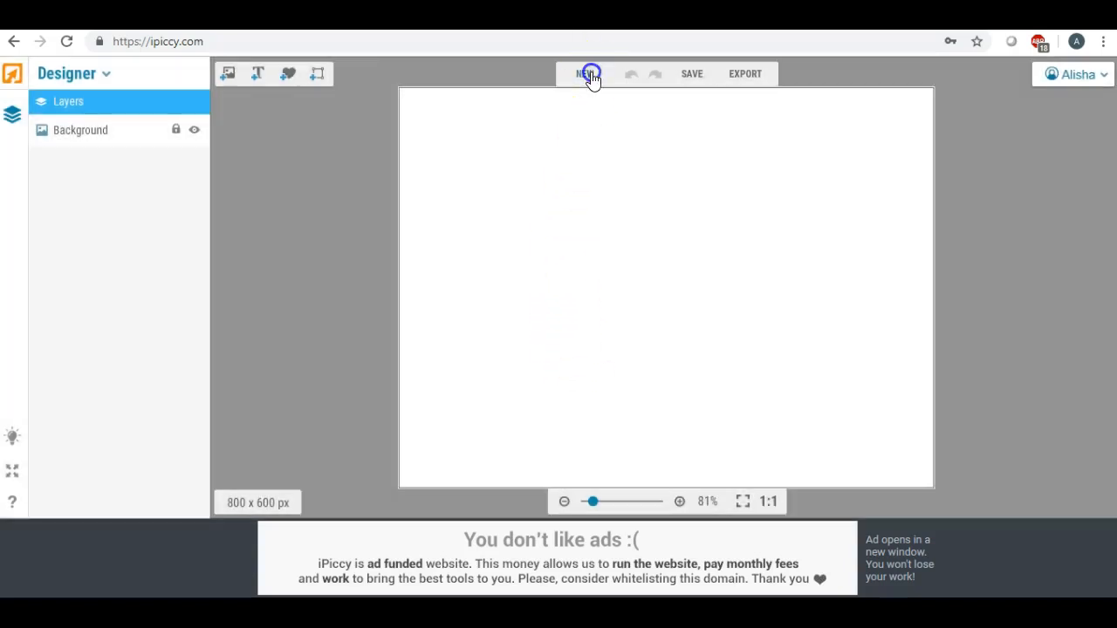
click(585, 318)
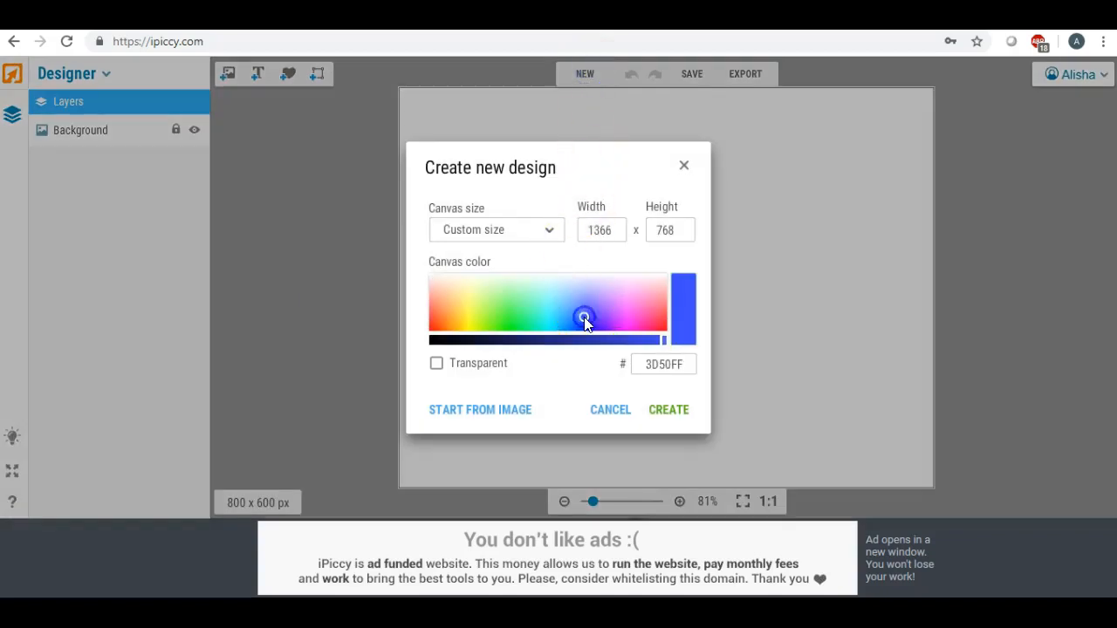
drag(584, 320, 637, 342)
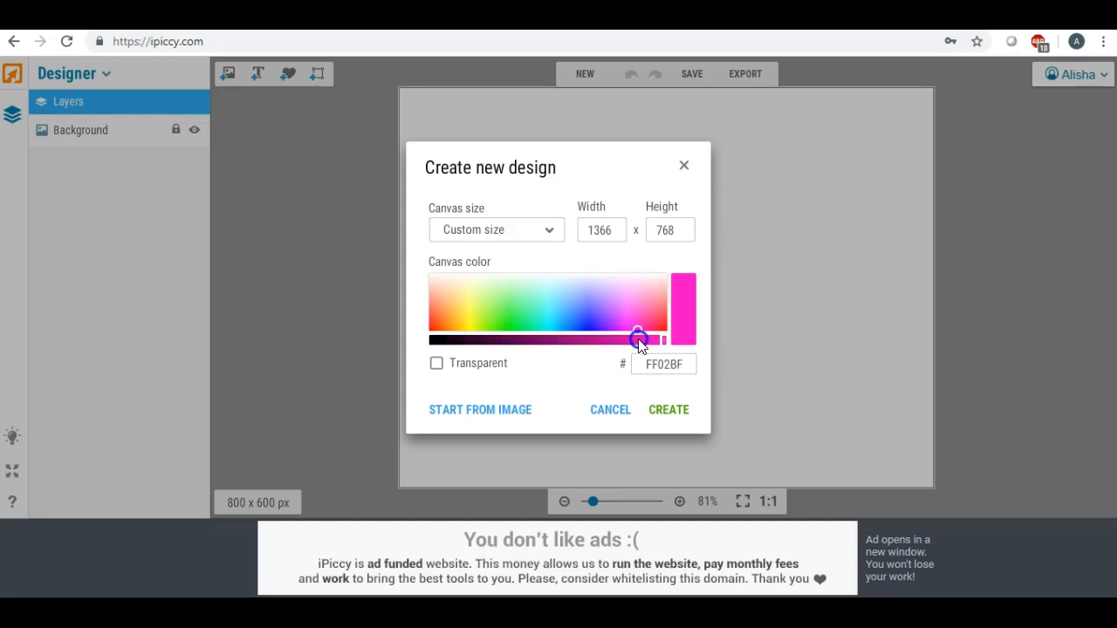
click(669, 409)
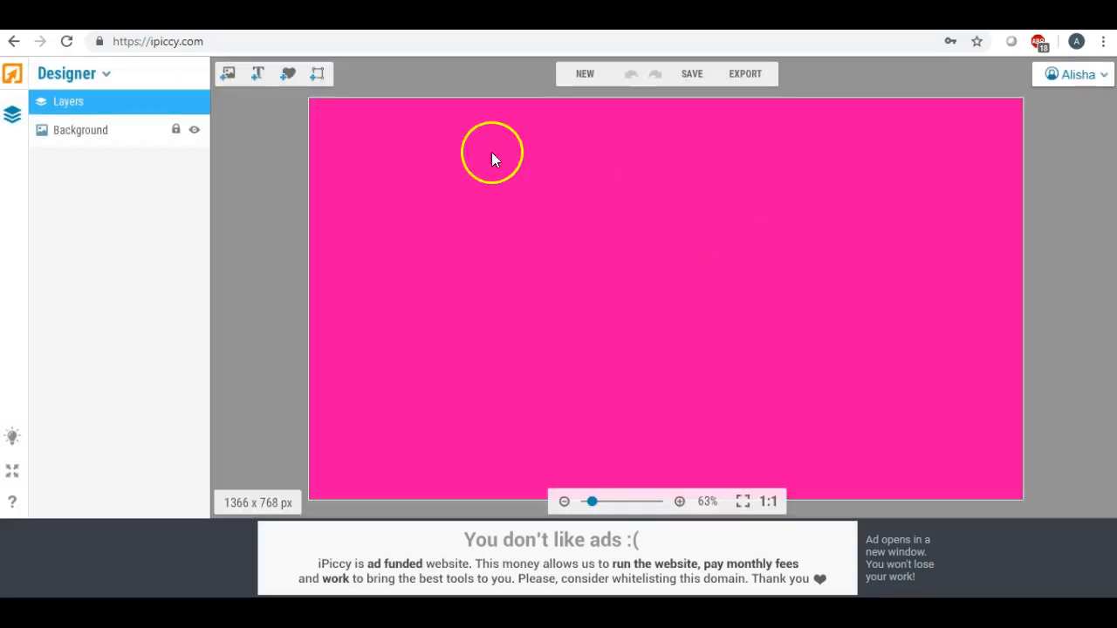
Step: Upload the "test" image from the Desktop to the Designer's image collection
click(227, 74)
click(86, 139)
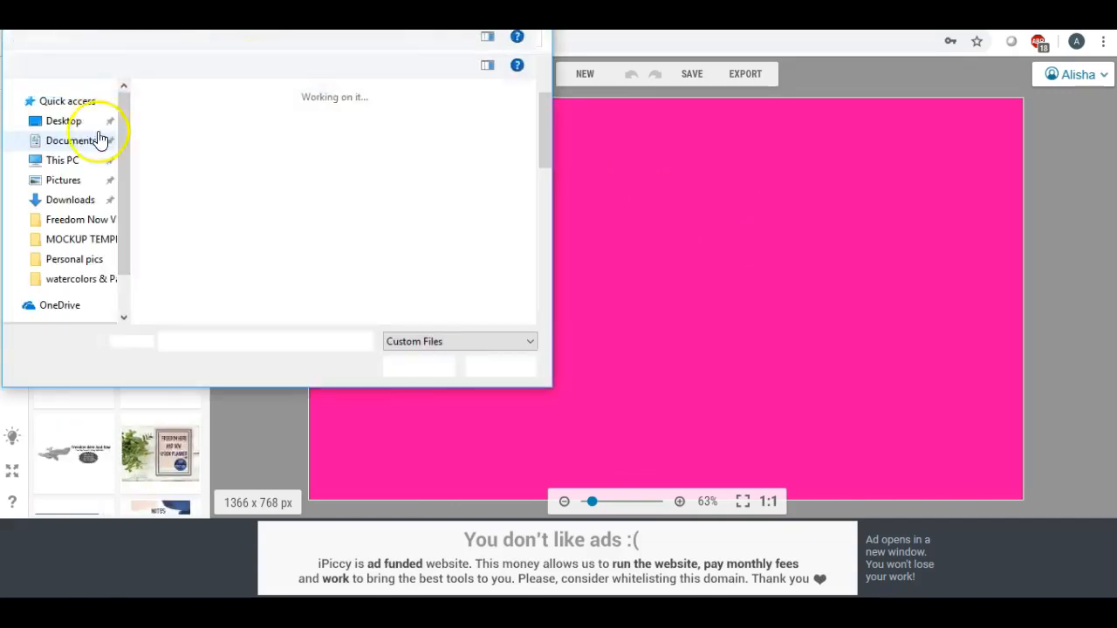
click(79, 125)
drag(544, 117, 547, 247)
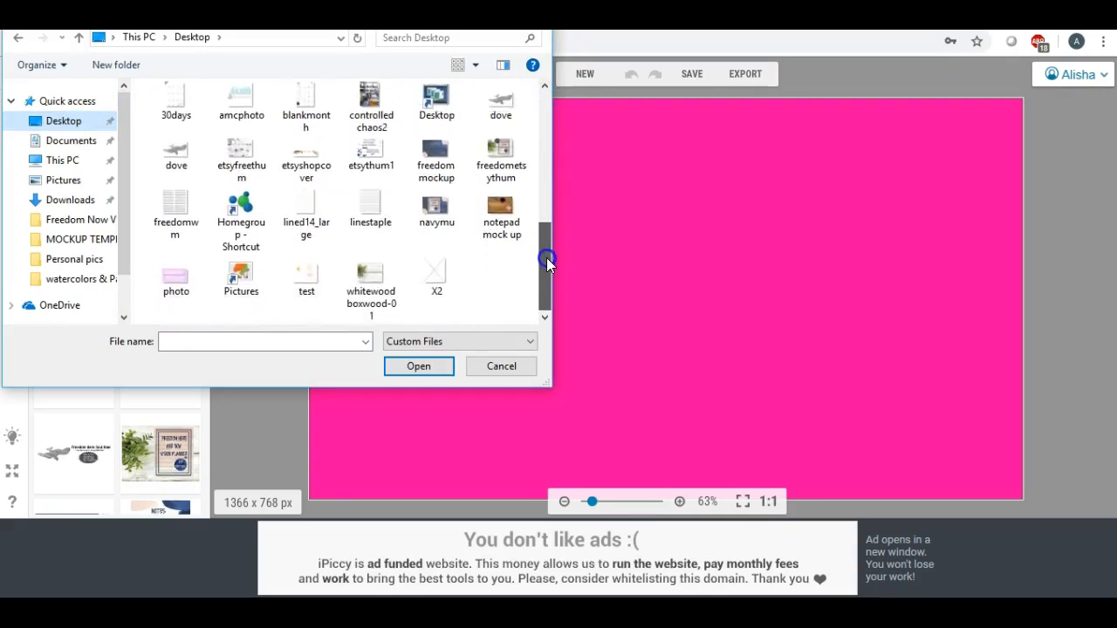
double_click(305, 276)
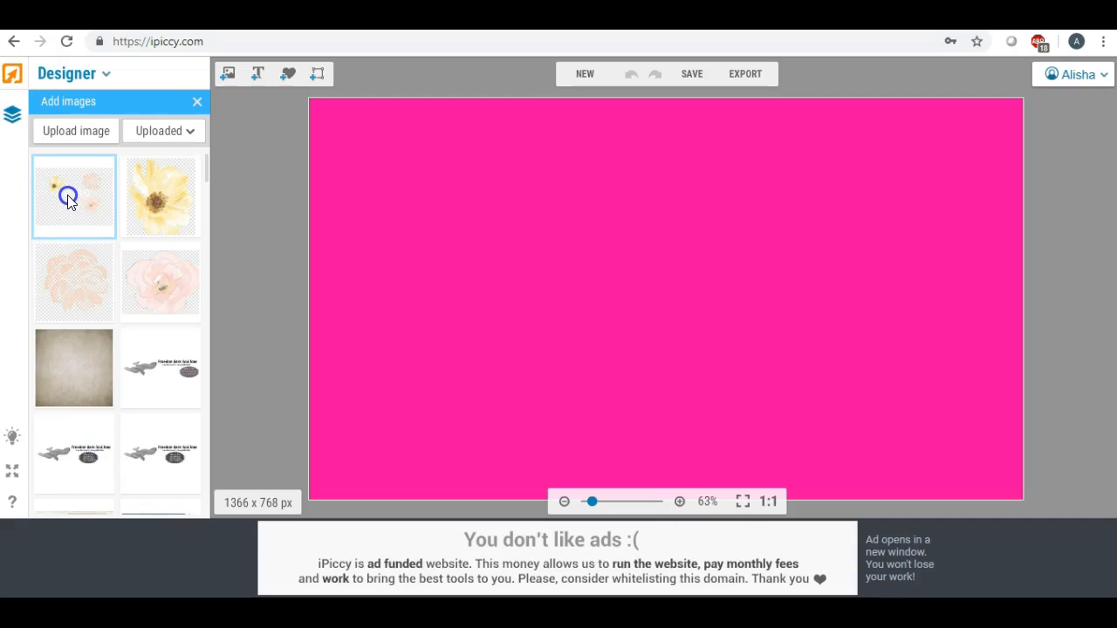
Step: Place the test image on the pink canvas, enlarge it and position it near the middle
drag(69, 199, 556, 236)
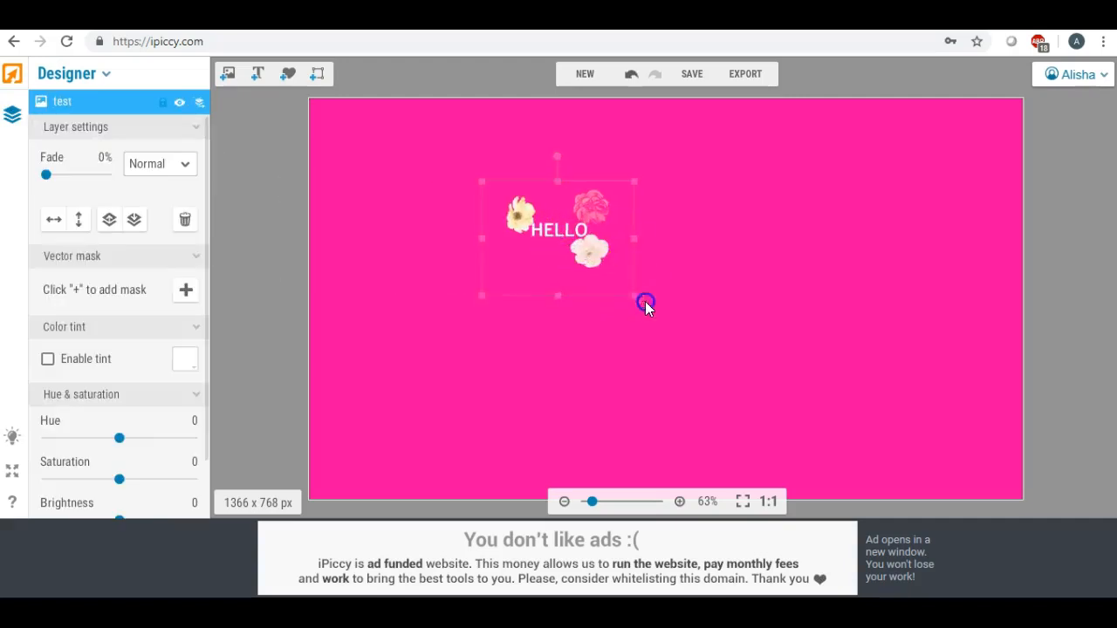
drag(668, 282, 621, 223)
drag(436, 117, 392, 67)
drag(523, 168, 557, 234)
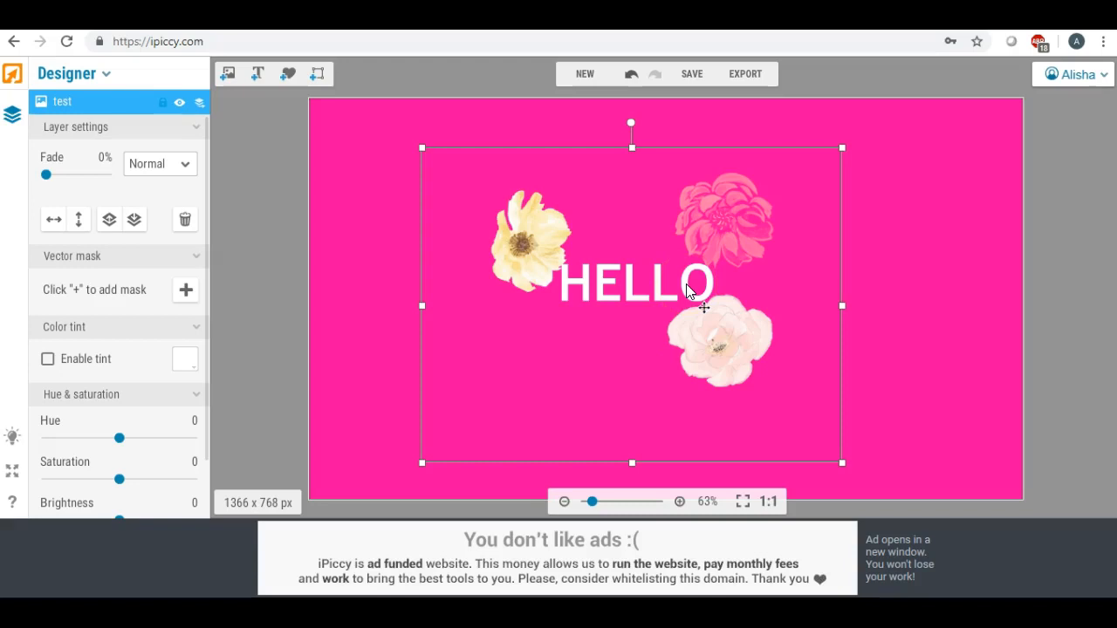
click(382, 195)
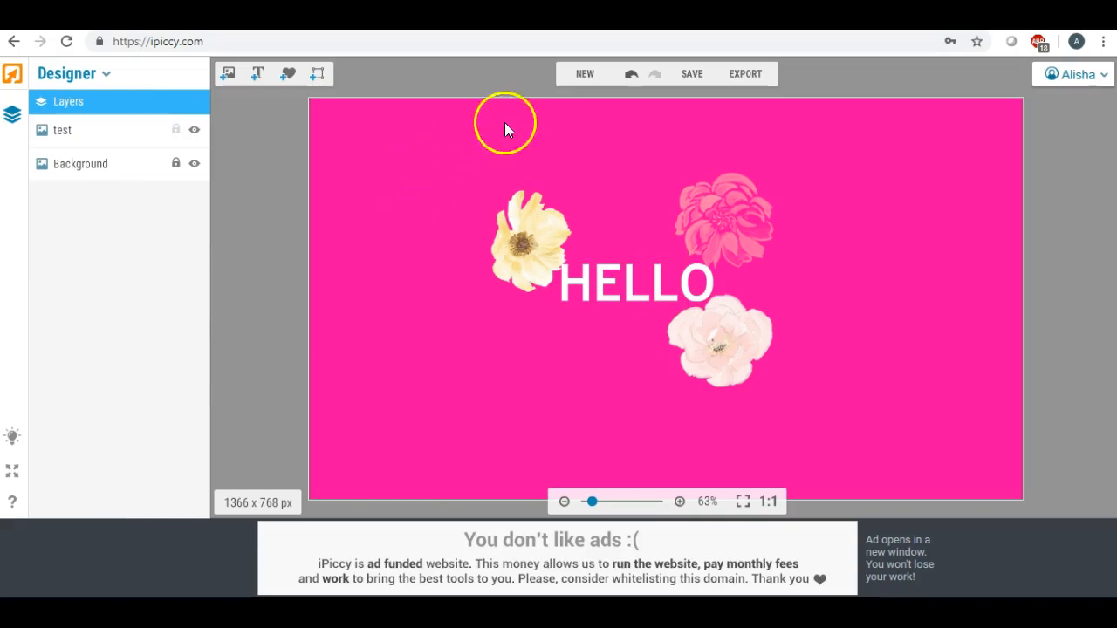
Step: Delete the test image layer from the pink canvas
click(538, 242)
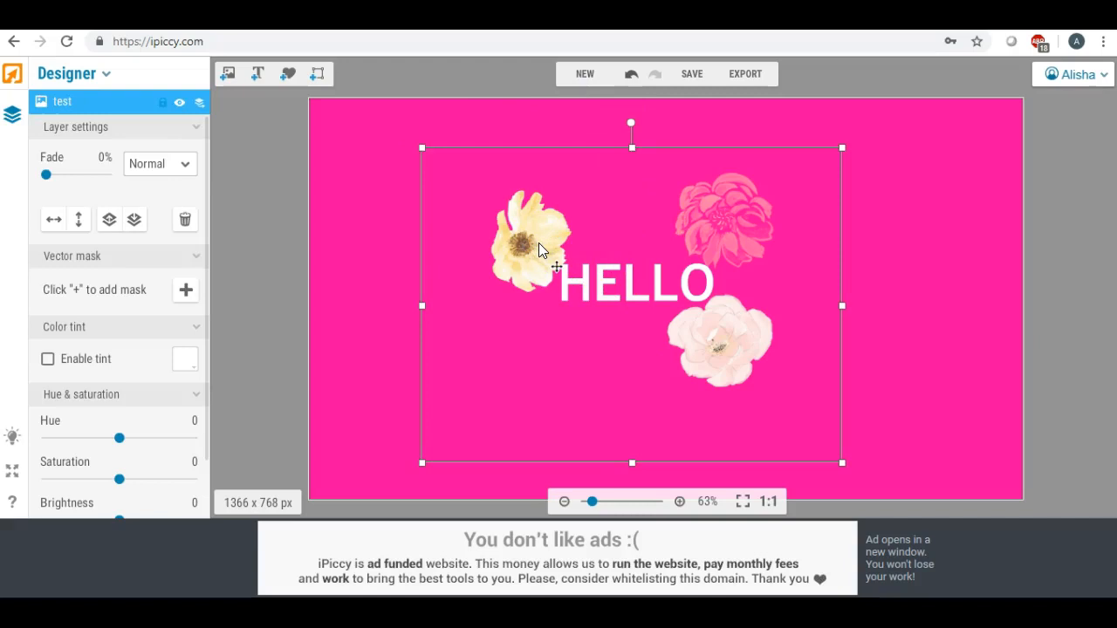
key(Delete)
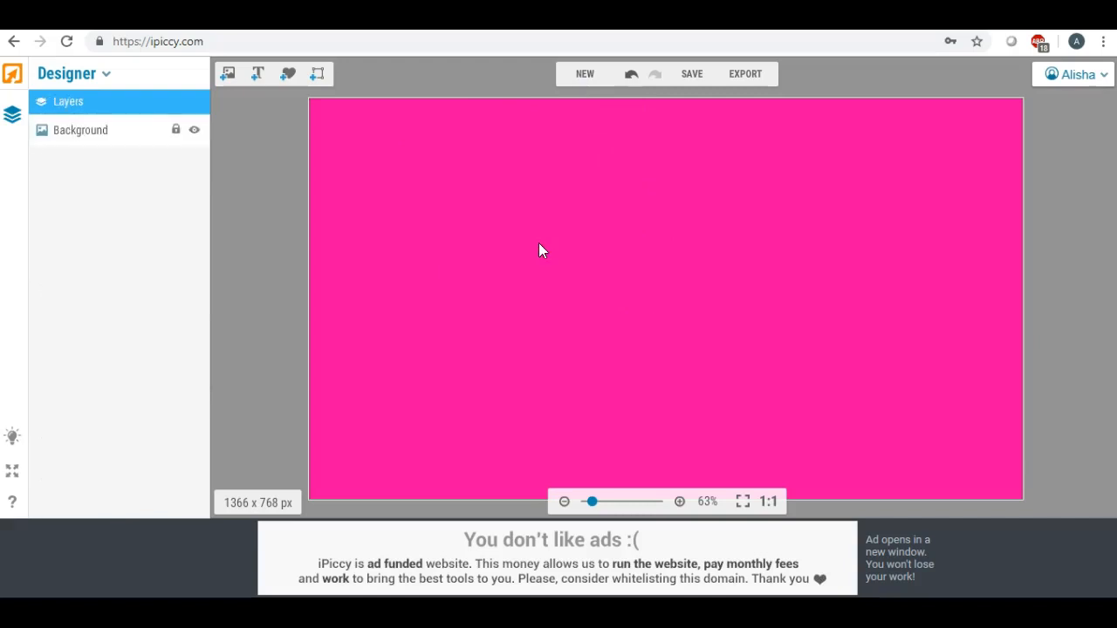
click(227, 77)
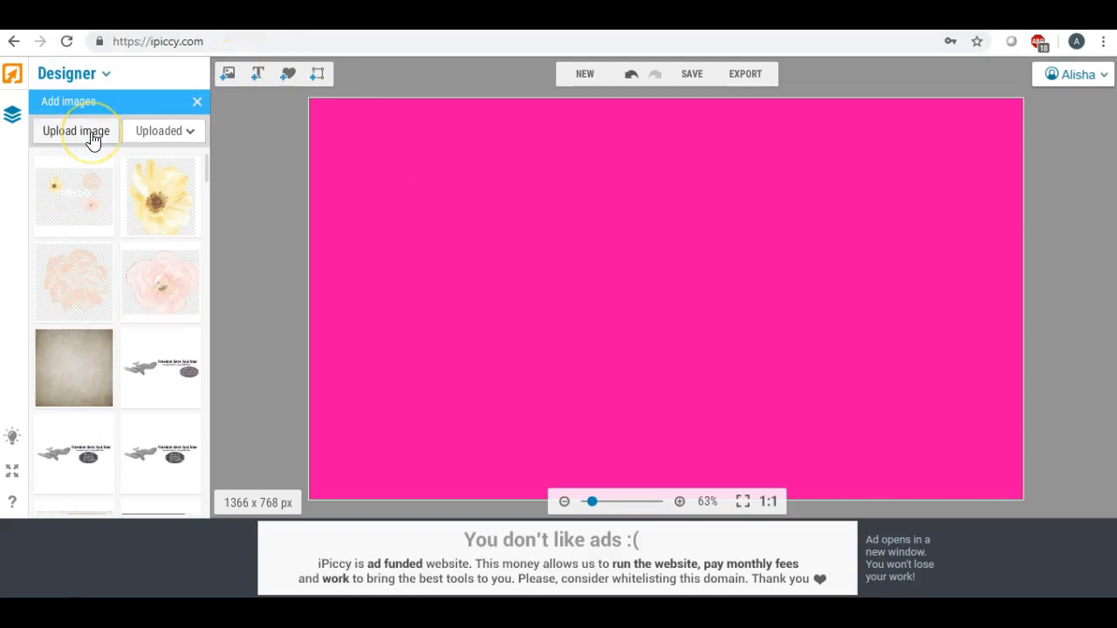
click(70, 199)
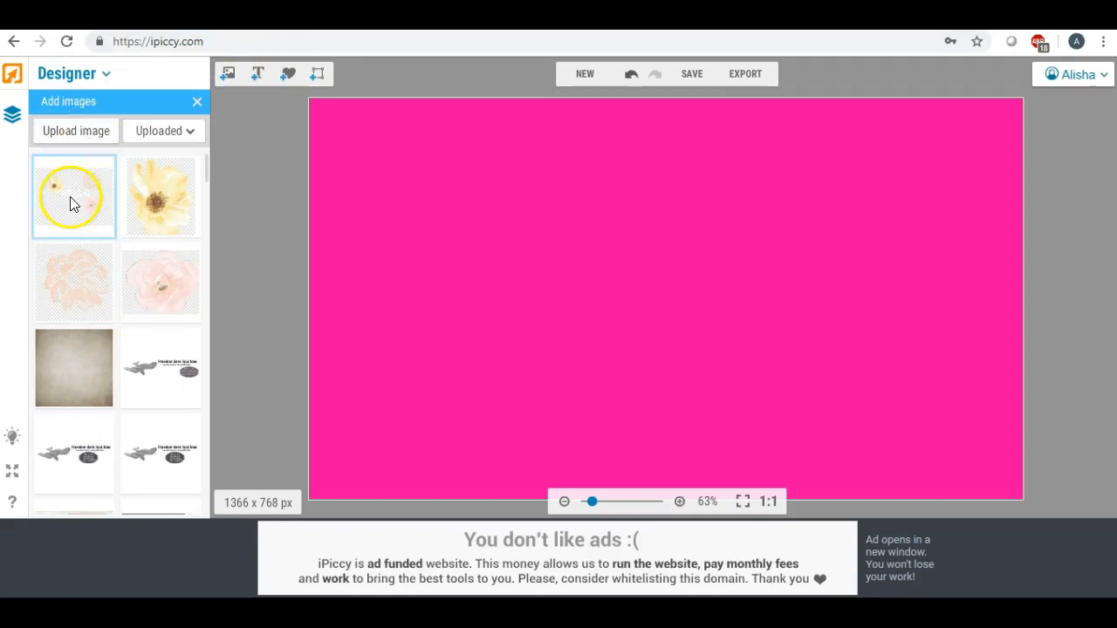
Step: Switch from the Designer to the Editor and open the "test" image from the photo library for editing
click(107, 74)
click(77, 101)
click(583, 76)
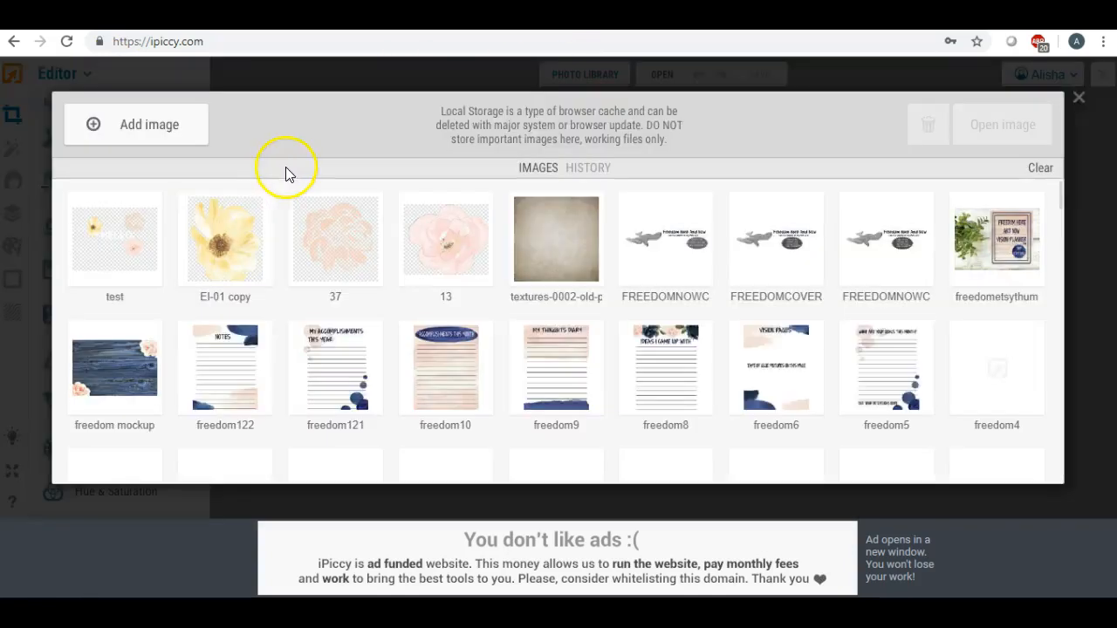
mouse_move(116, 281)
click(78, 279)
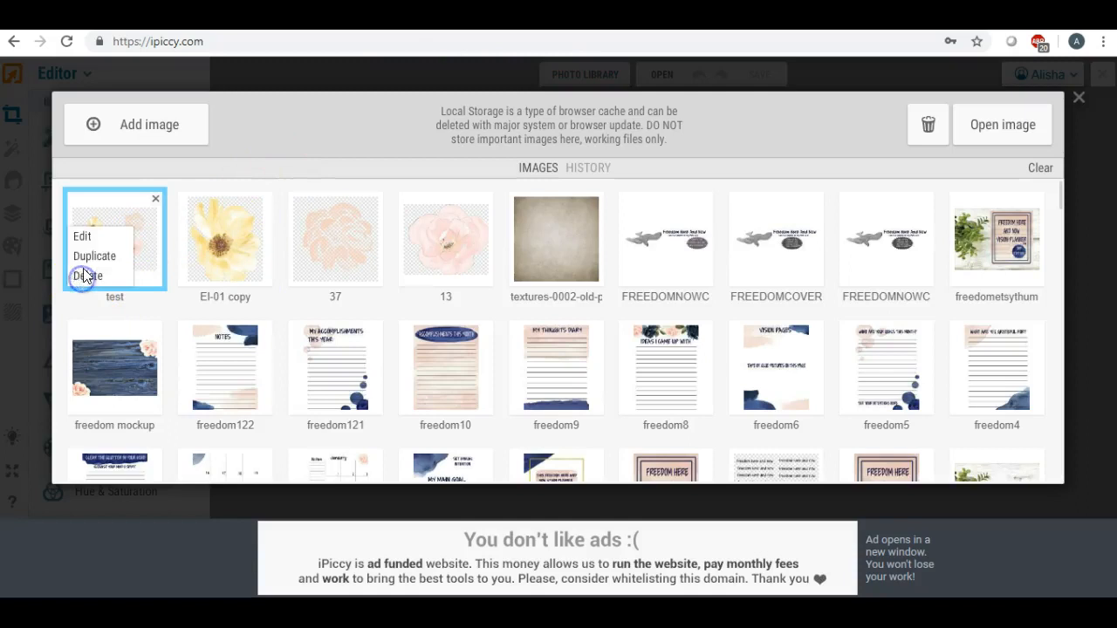
click(83, 236)
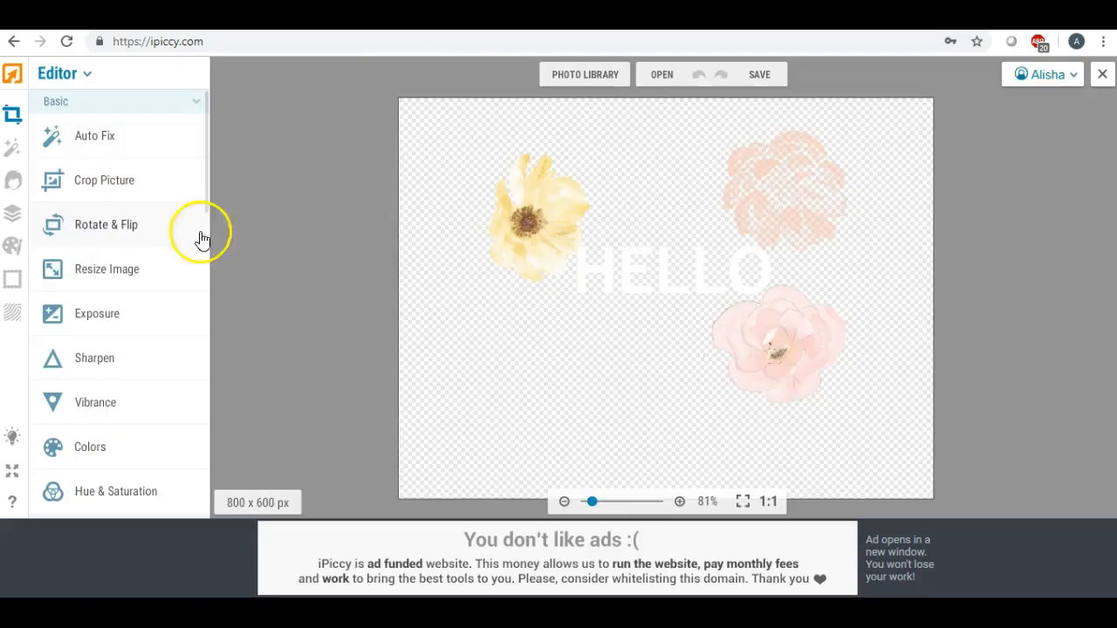
Step: Save the flower image to the Desktop as "test2" in JPG format at the highest quality
click(761, 77)
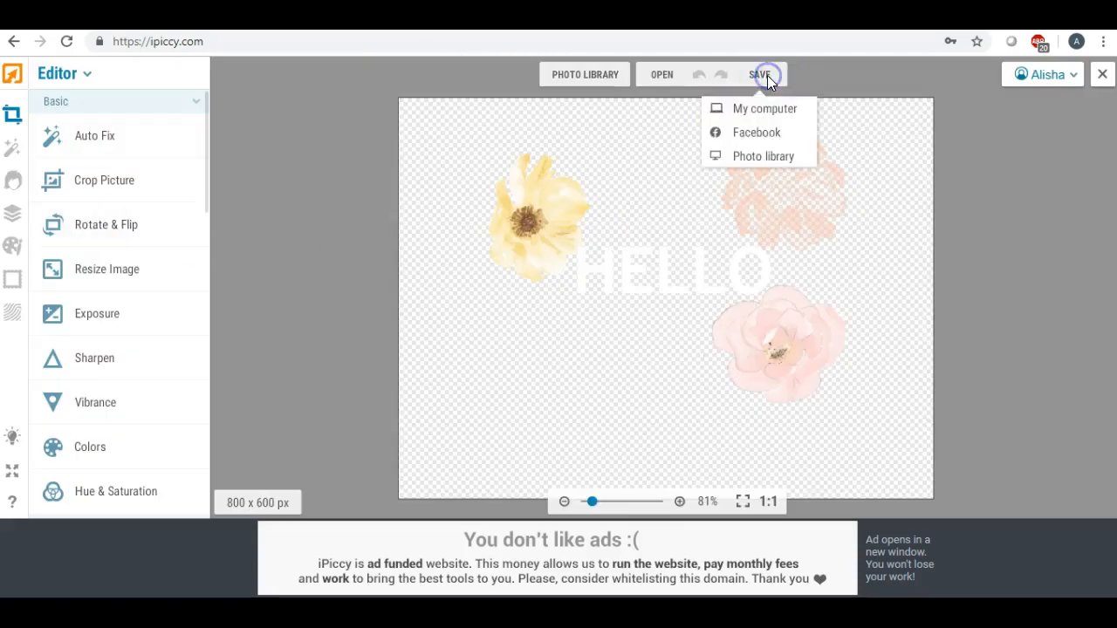
click(766, 109)
click(710, 259)
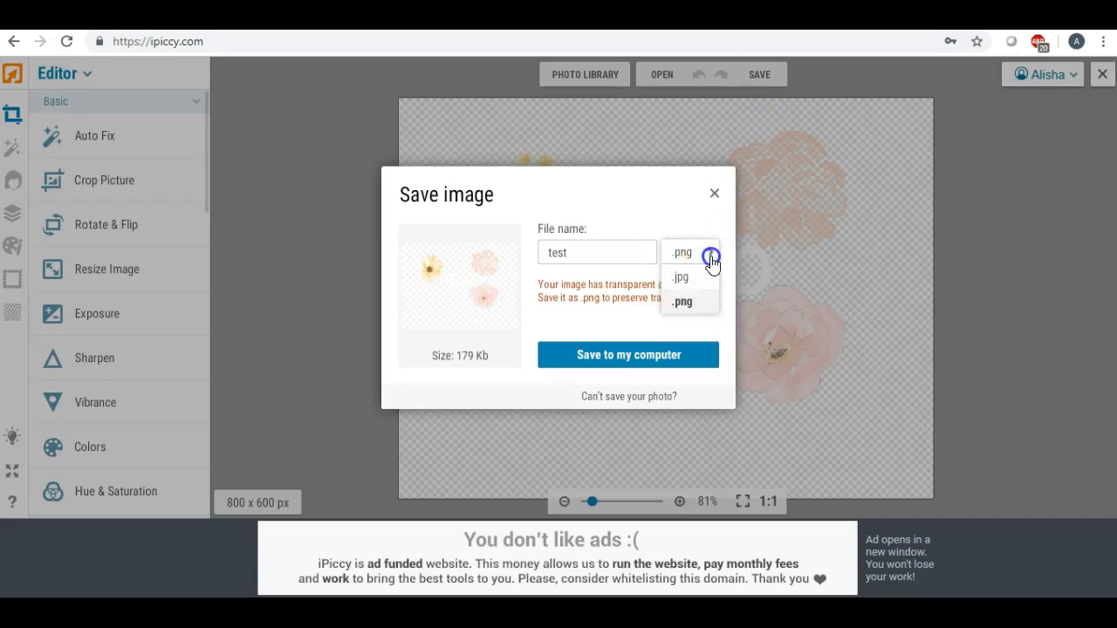
click(695, 277)
click(665, 309)
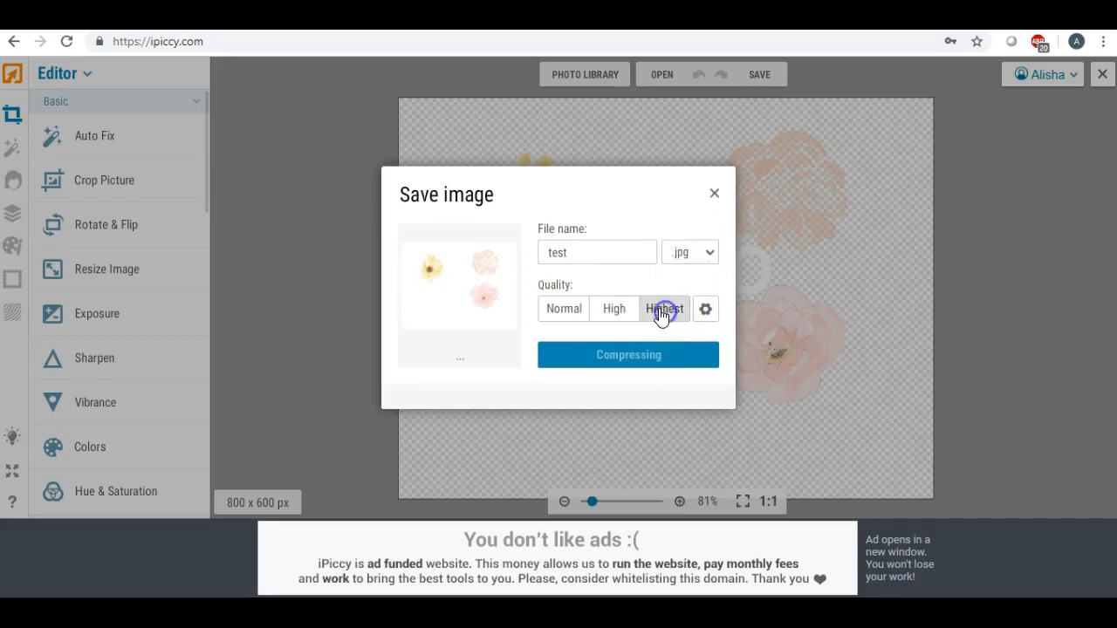
click(586, 257)
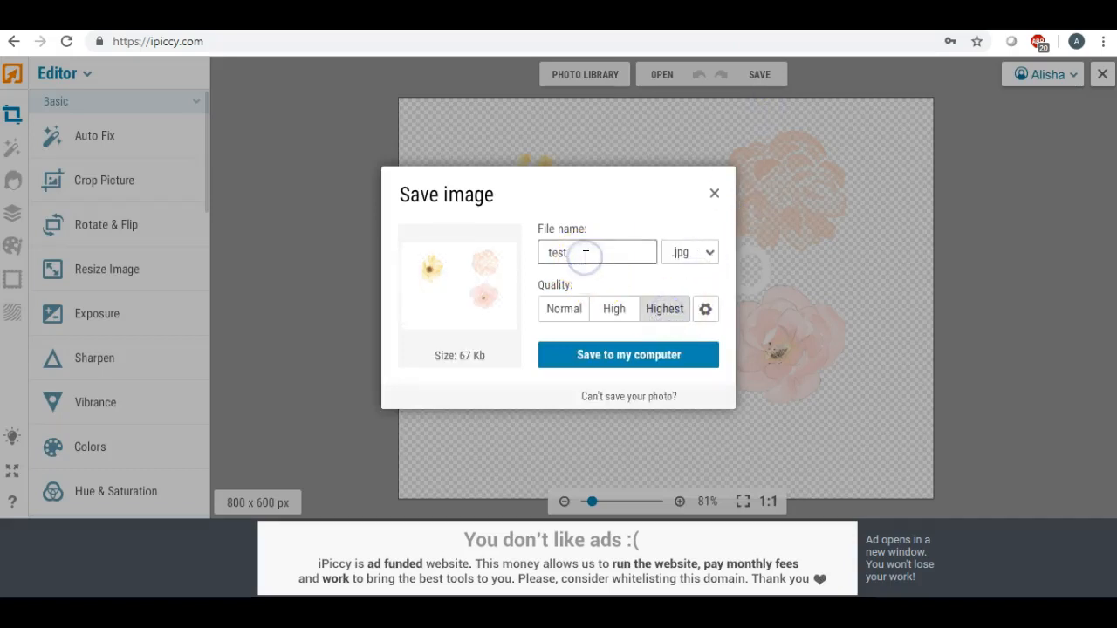
click(626, 355)
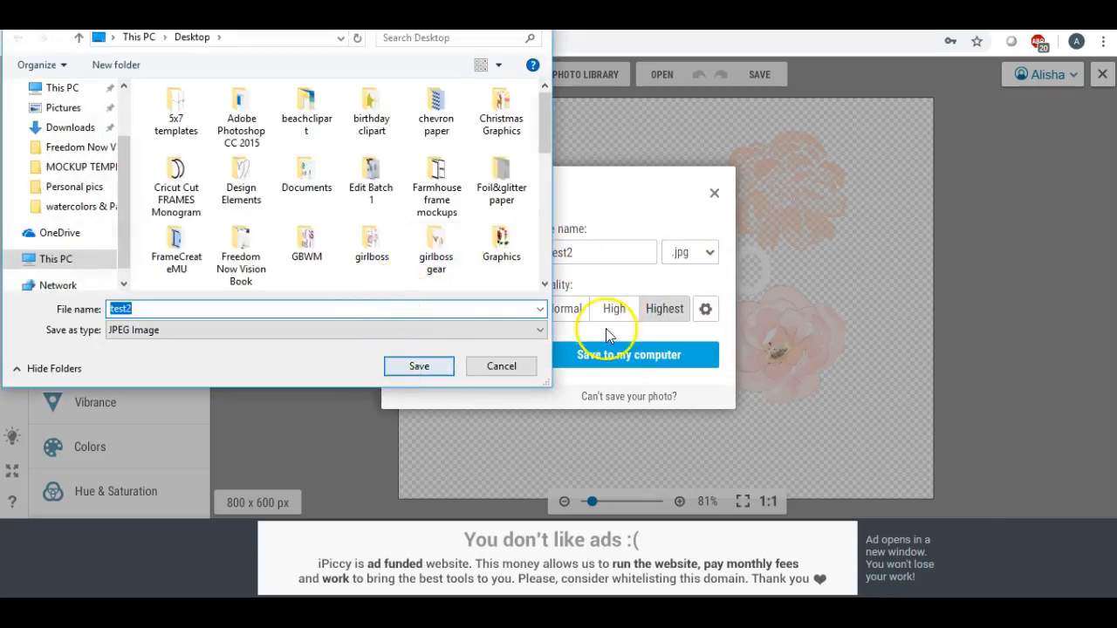
click(419, 367)
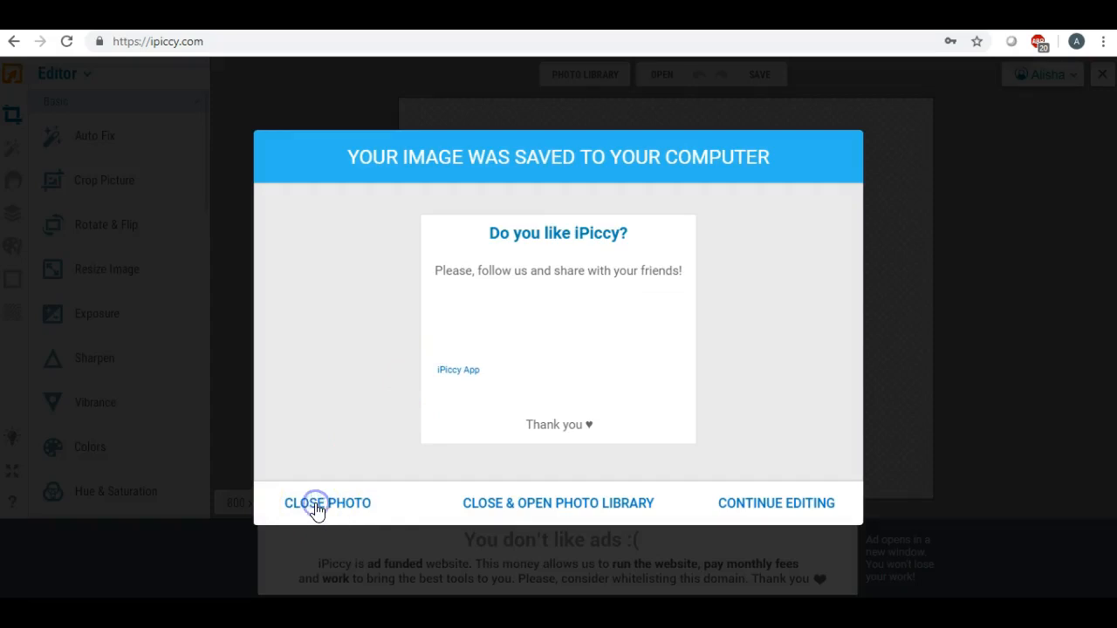
Step: Close the saved photo, add "test2" from the Desktop to the photo library and open it for editing
click(316, 504)
click(578, 74)
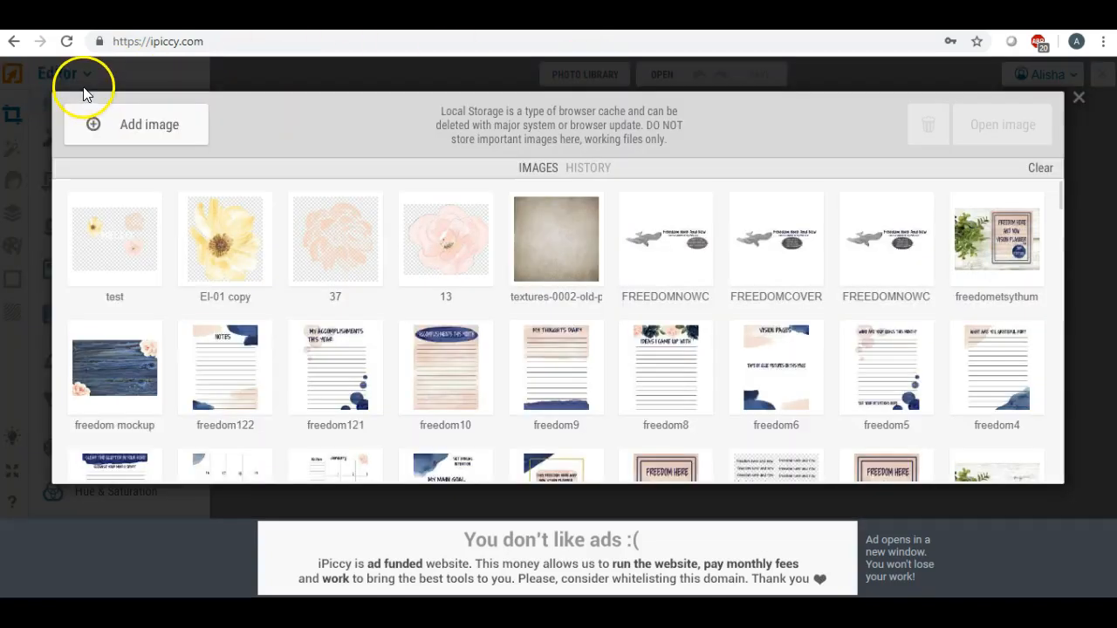
click(121, 131)
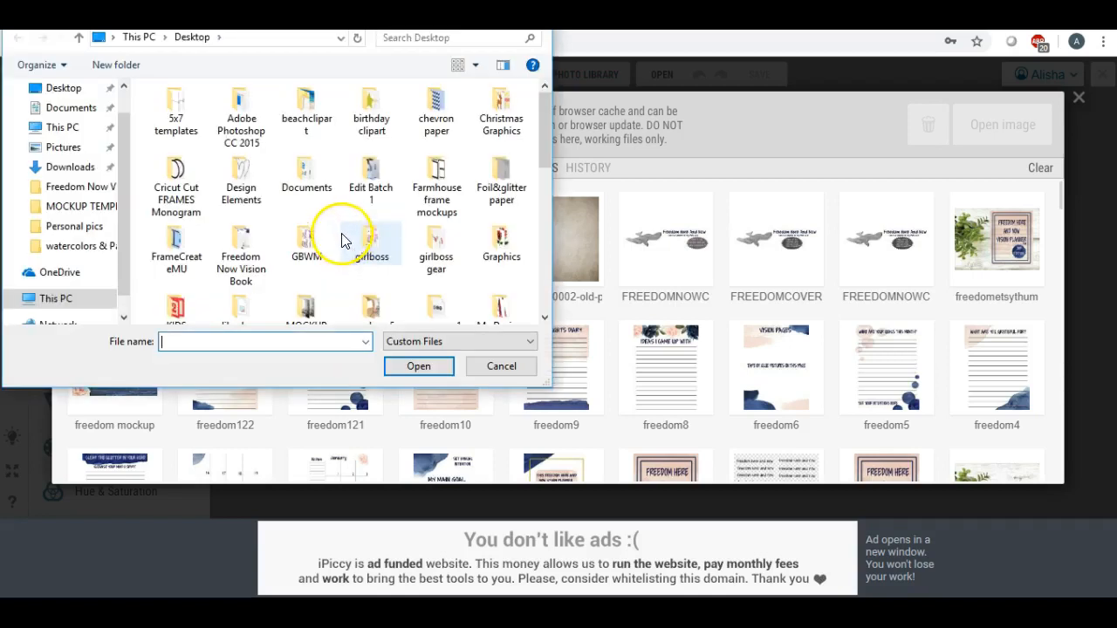
scroll(358, 174, down, 1)
scroll(353, 174, down, 5)
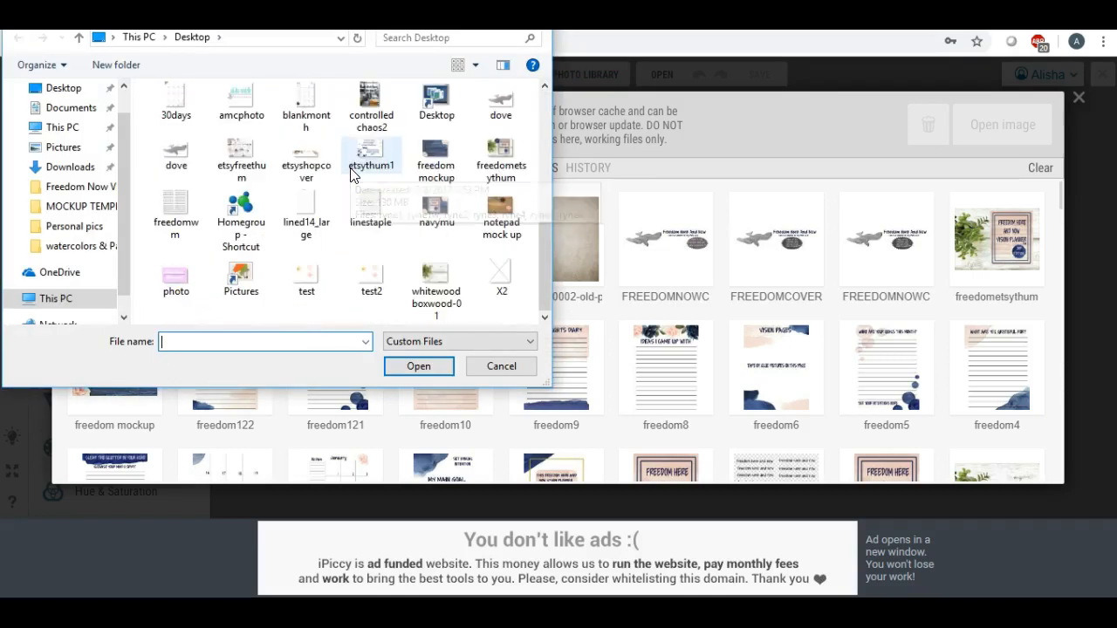
double_click(381, 273)
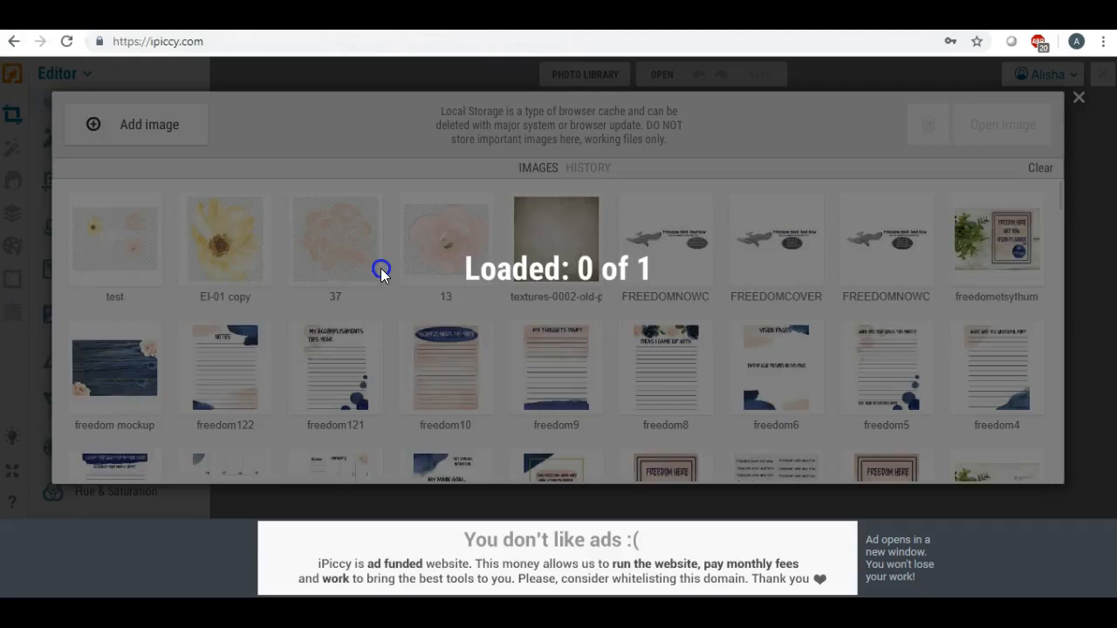
click(79, 281)
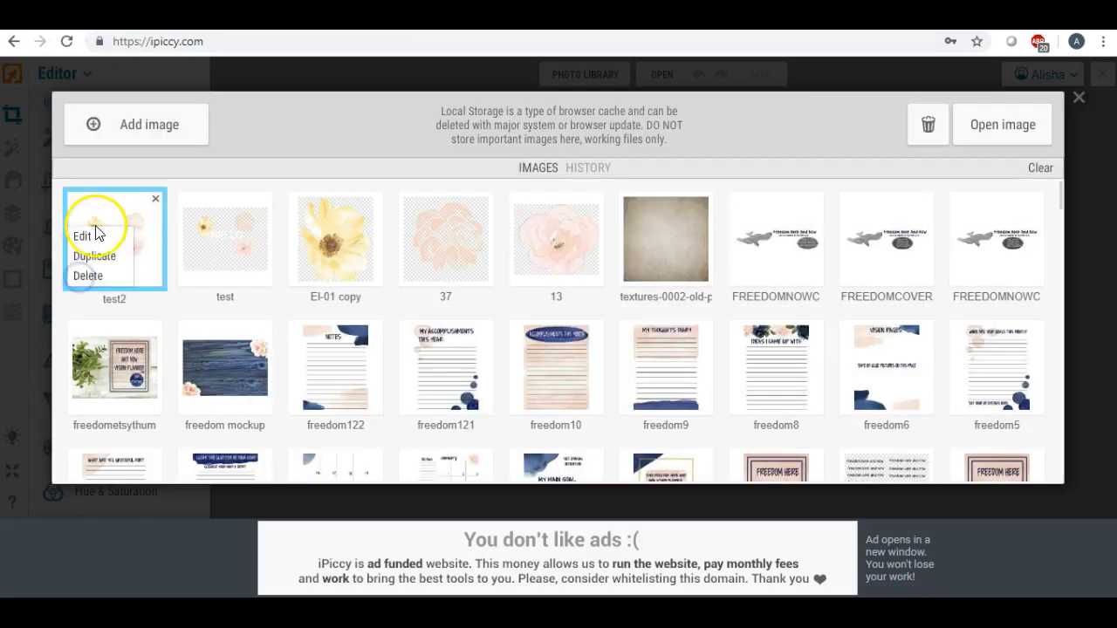
click(83, 236)
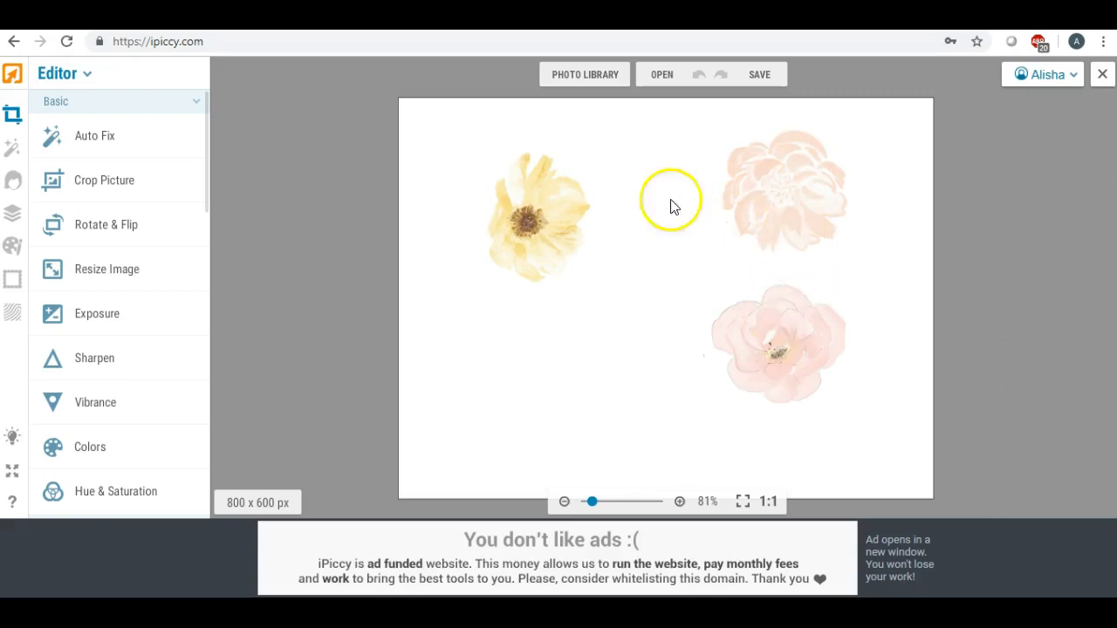
Step: Switch to LunaPic and upload test2.jpg from the Desktop to the Transparent Background tool
click(314, 17)
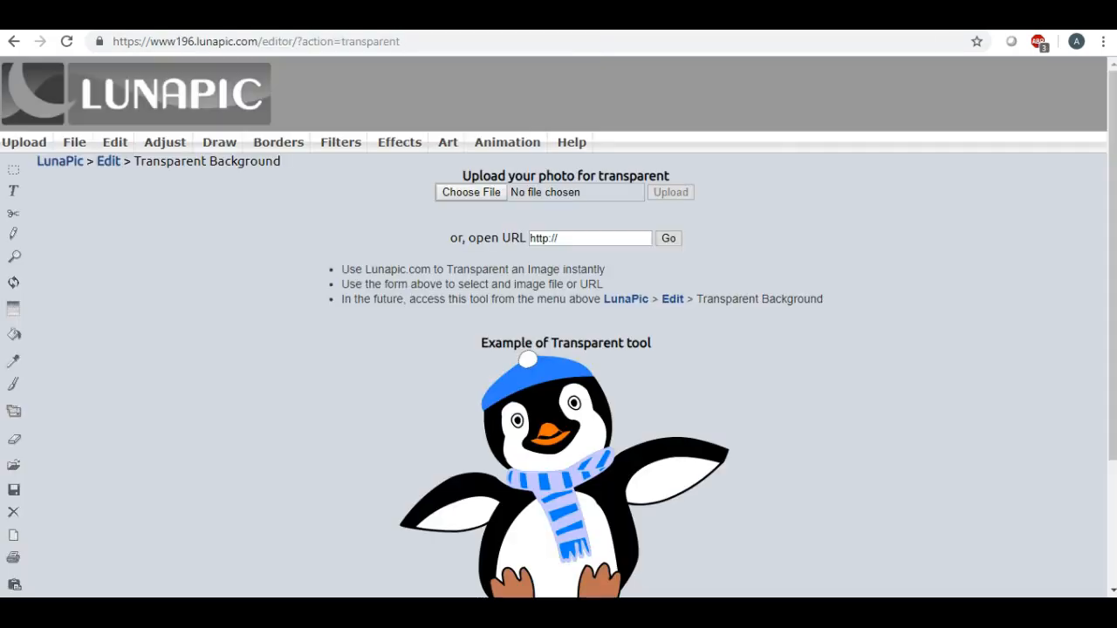
click(201, 18)
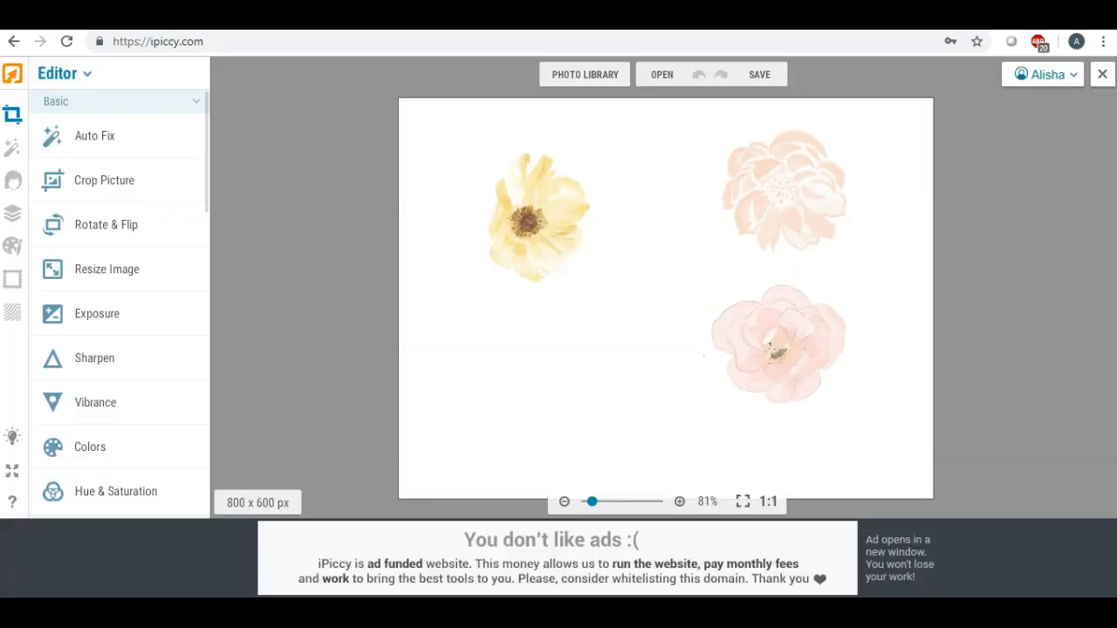
click(314, 17)
click(475, 193)
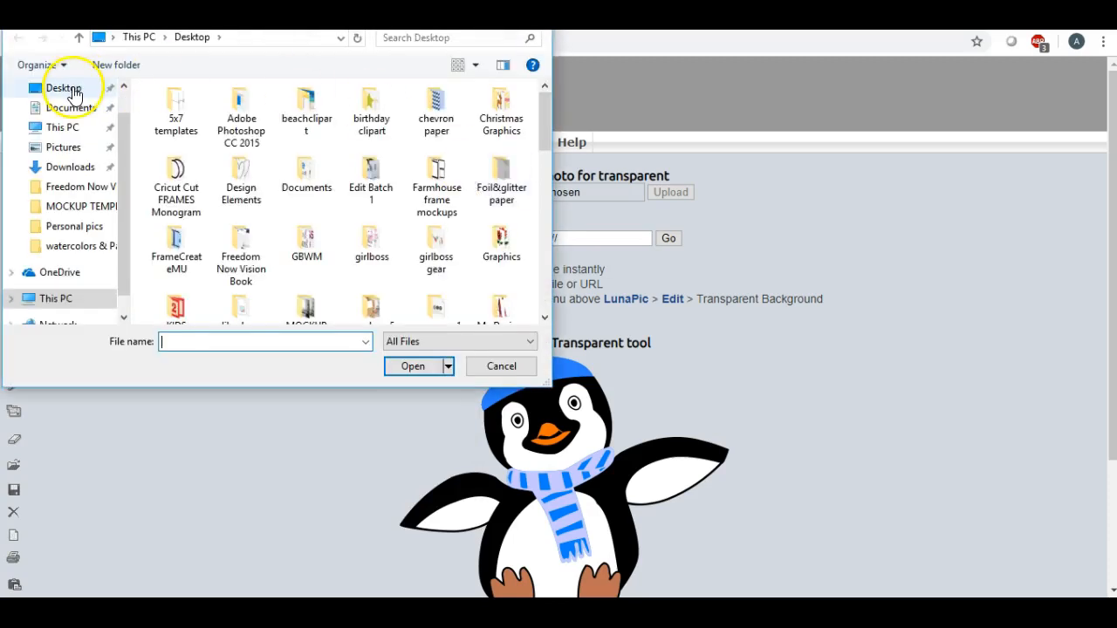
click(69, 90)
drag(547, 101, 534, 276)
double_click(244, 266)
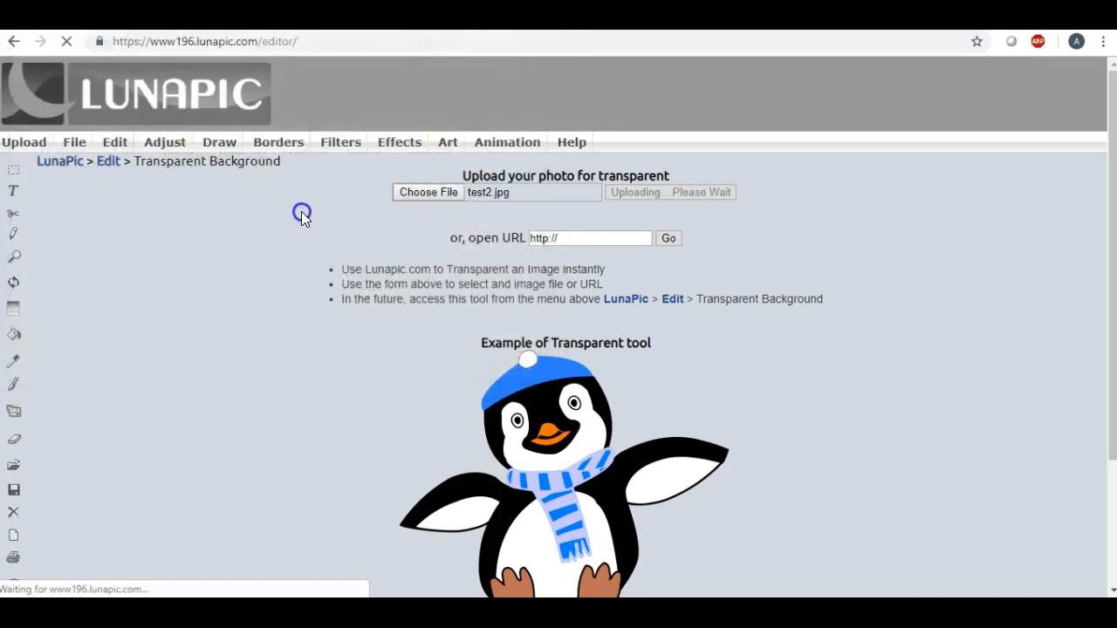
Step: Make the white background around the flowers transparent
scroll(304, 235, down, 2)
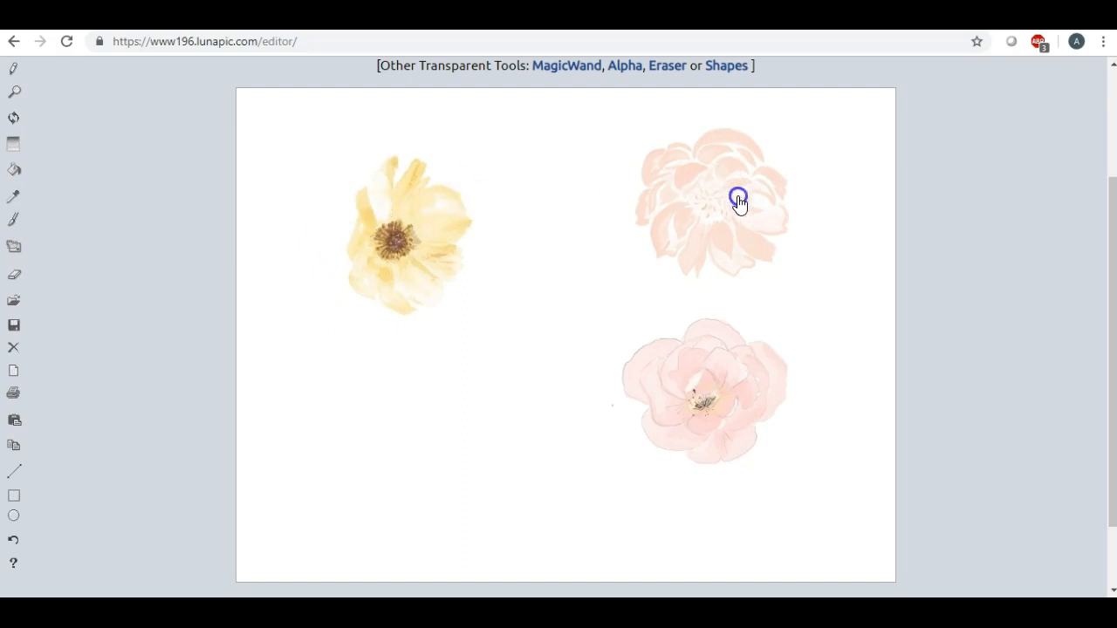
click(554, 130)
click(548, 190)
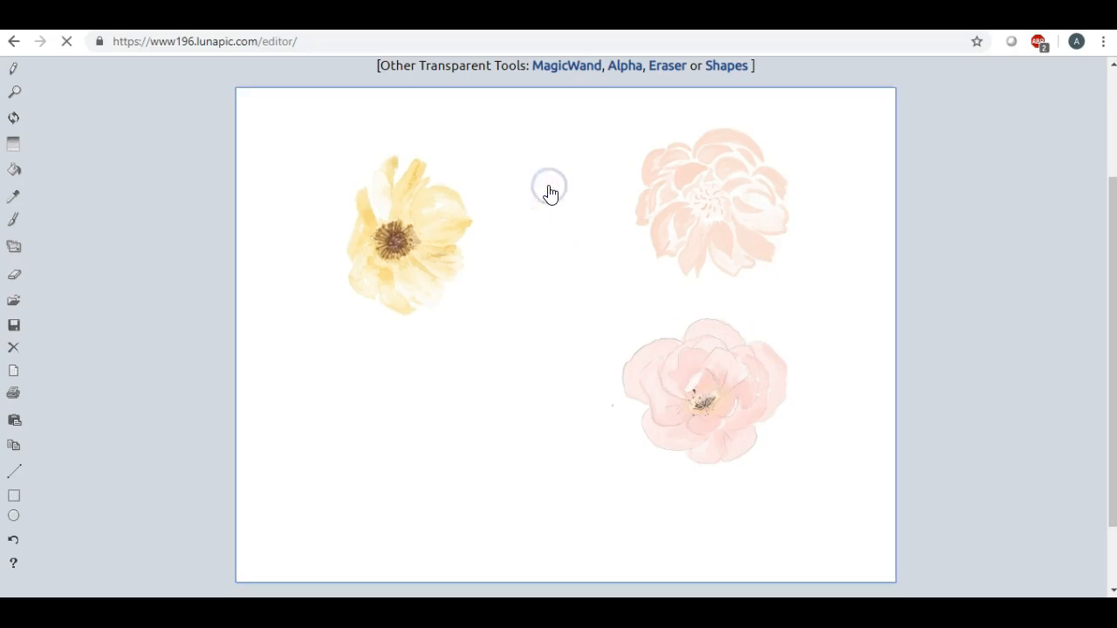
Step: Examine how the background removal affected the petals of the three flowers, and review the transparency settings
scroll(623, 231, down, 4)
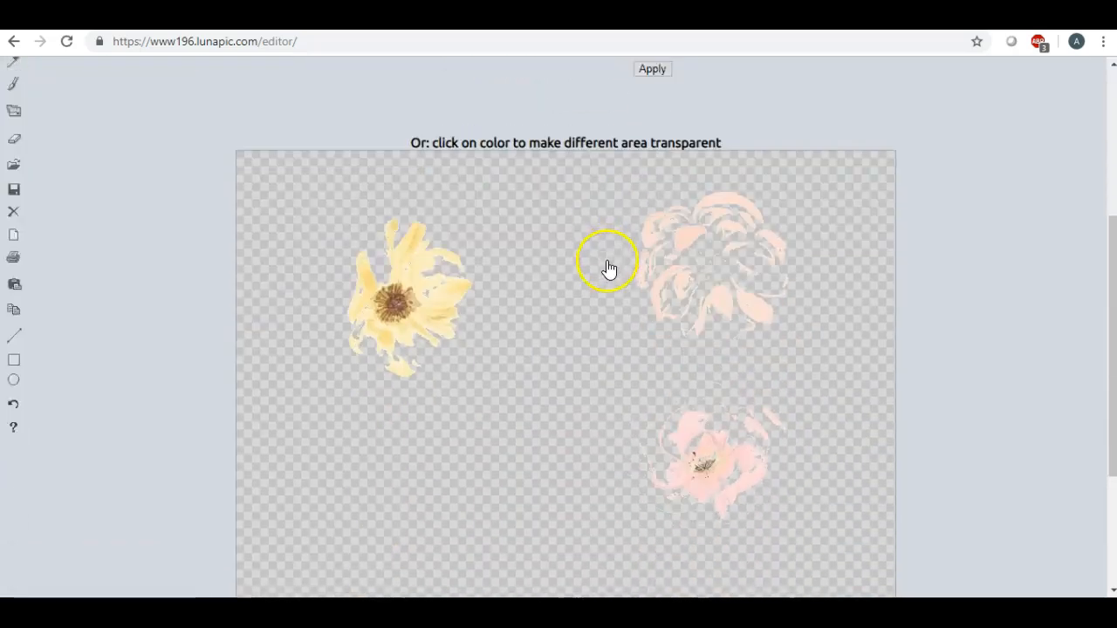
scroll(608, 268, down, 1)
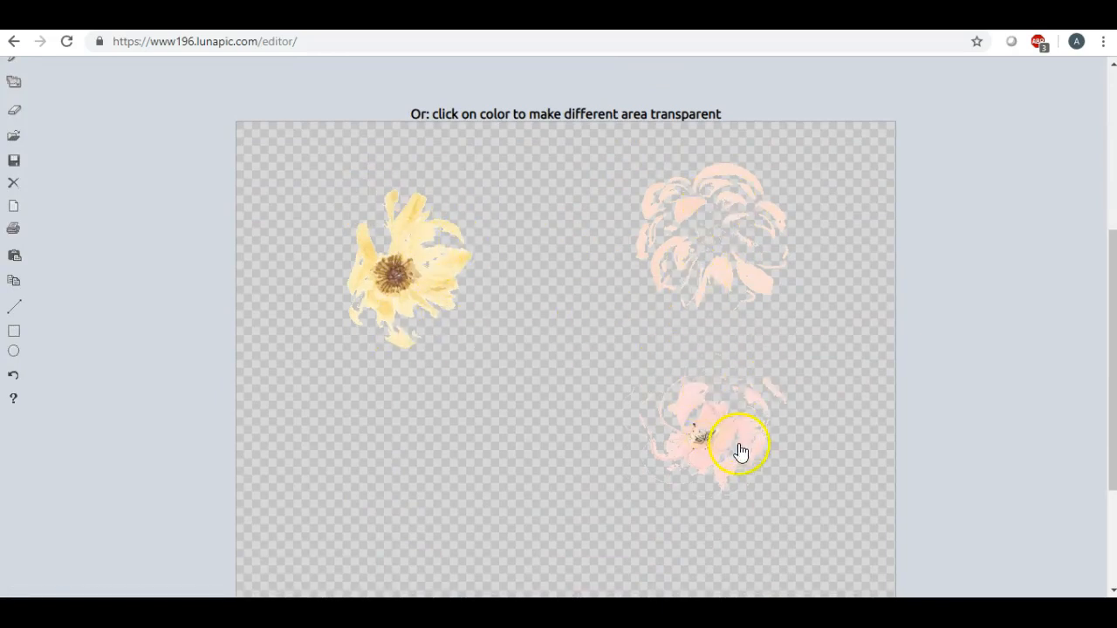
scroll(727, 467, down, 2)
scroll(601, 317, up, 1)
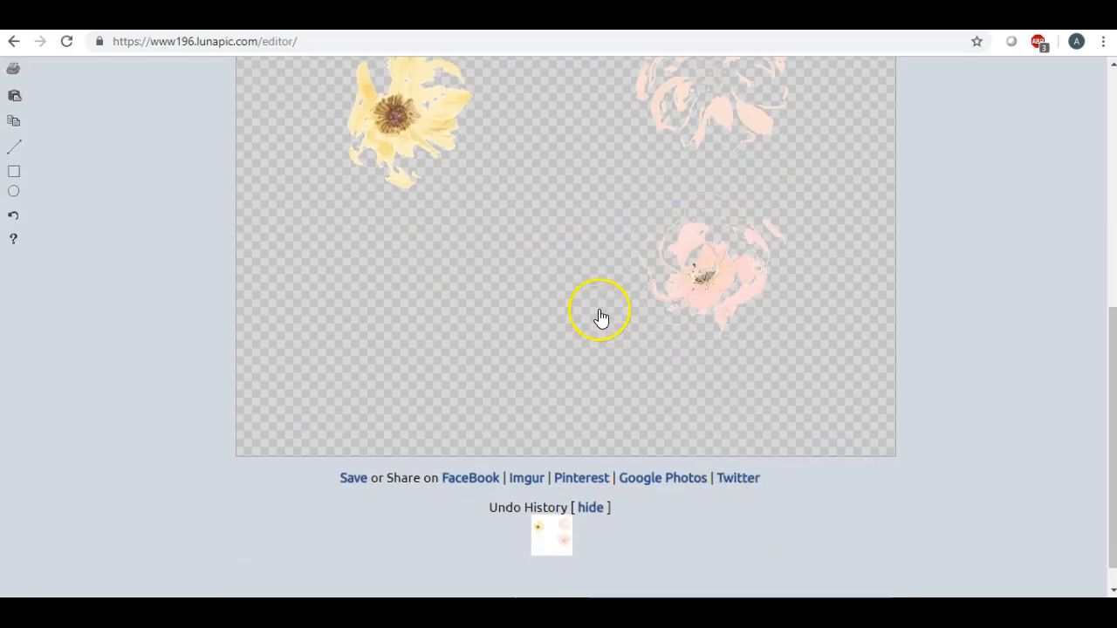
scroll(611, 317, up, 2)
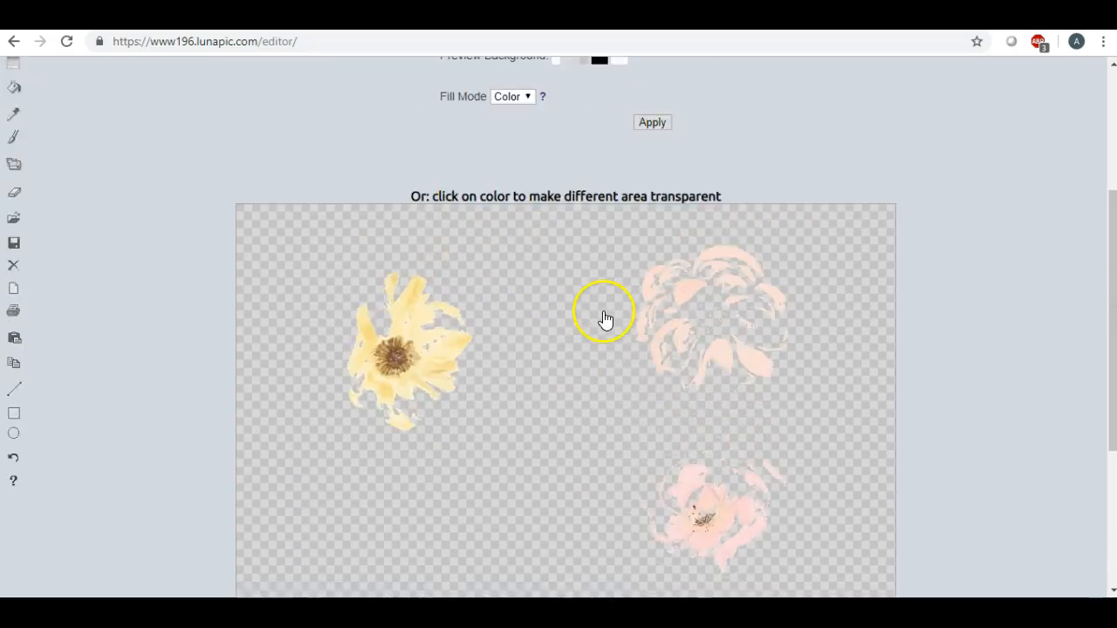
scroll(606, 317, up, 3)
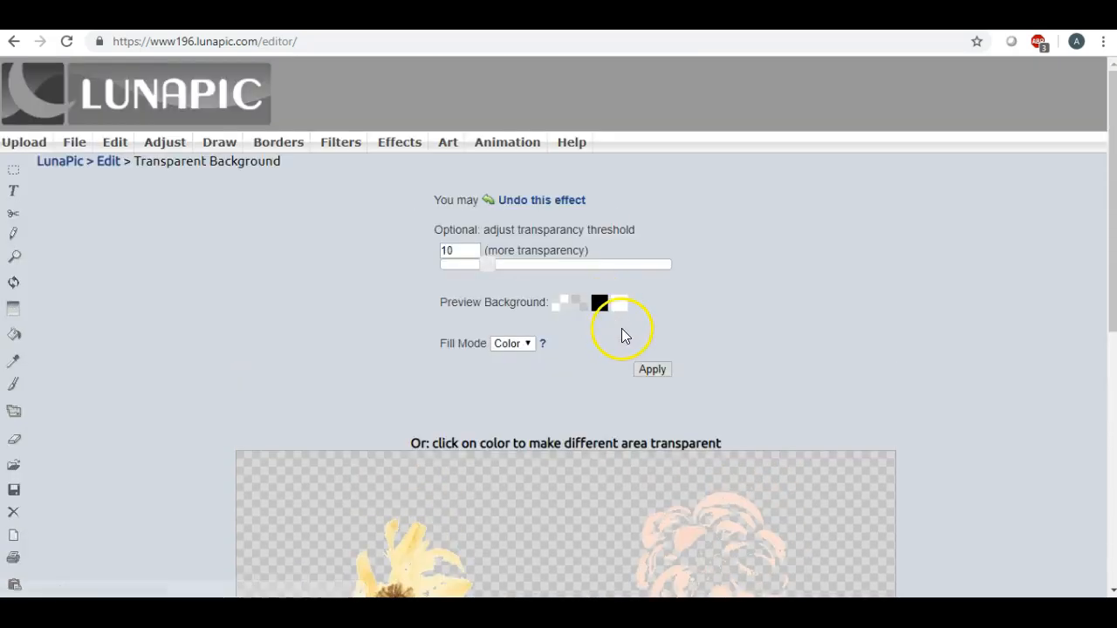
scroll(663, 335, down, 1)
scroll(705, 339, down, 2)
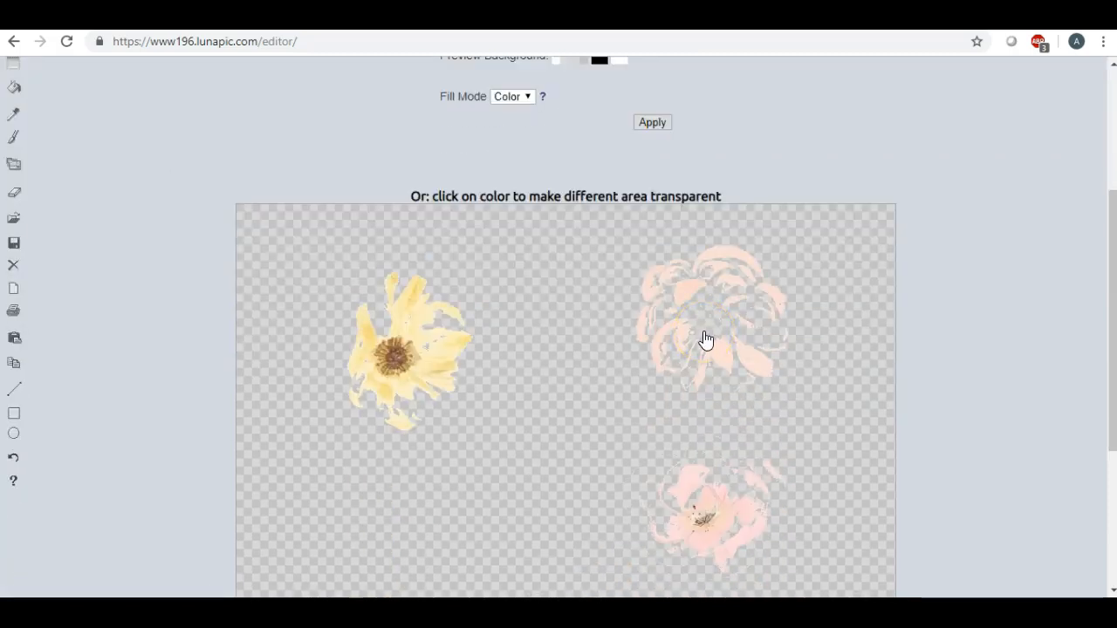
click(714, 268)
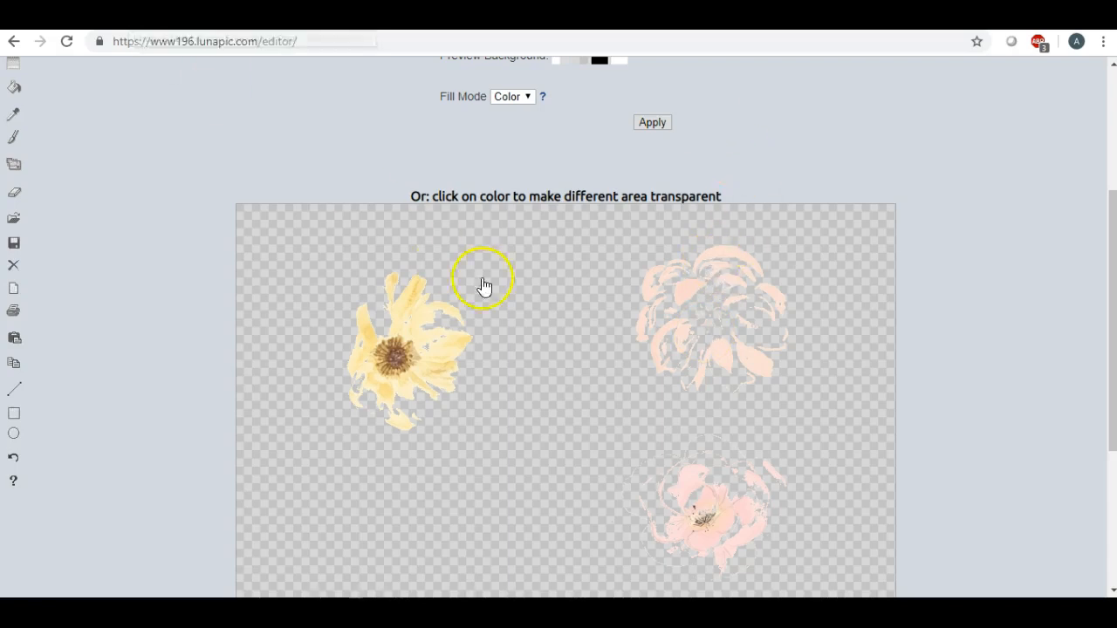
scroll(500, 294, down, 3)
scroll(506, 291, up, 3)
scroll(507, 292, up, 1)
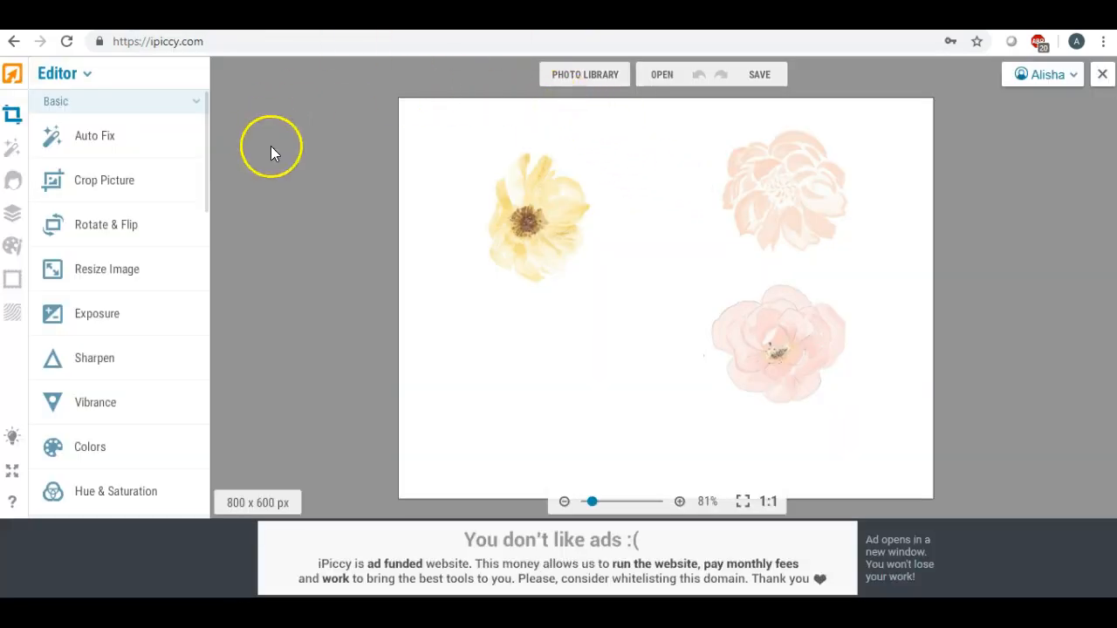
Step: Return to iPiccy and switch from the Editor to the Designer, discarding the open test2 image
click(86, 75)
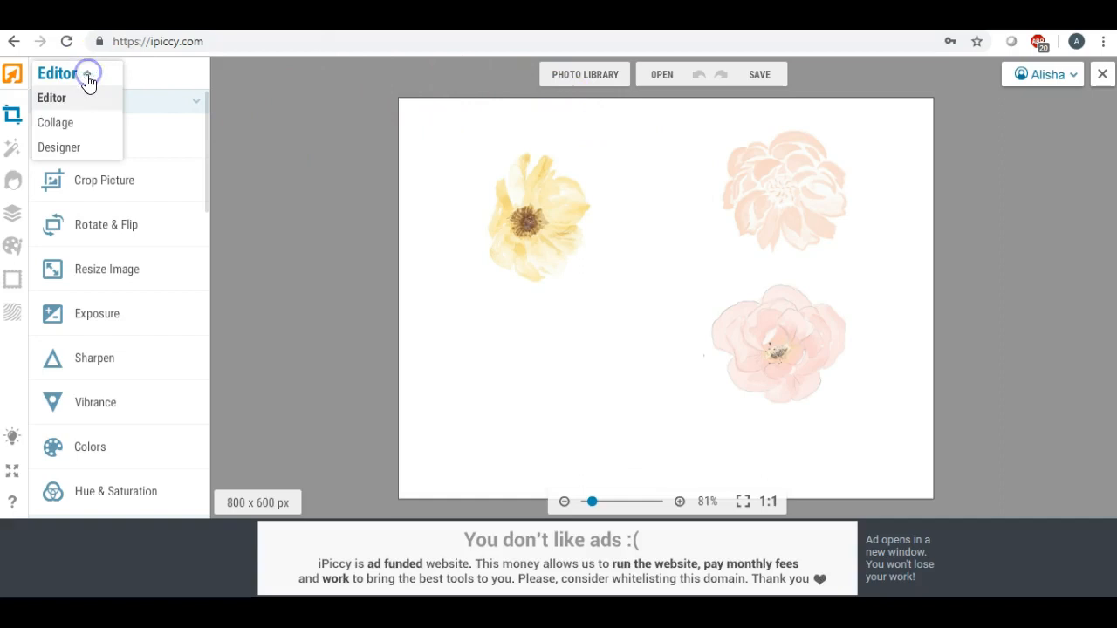
click(72, 149)
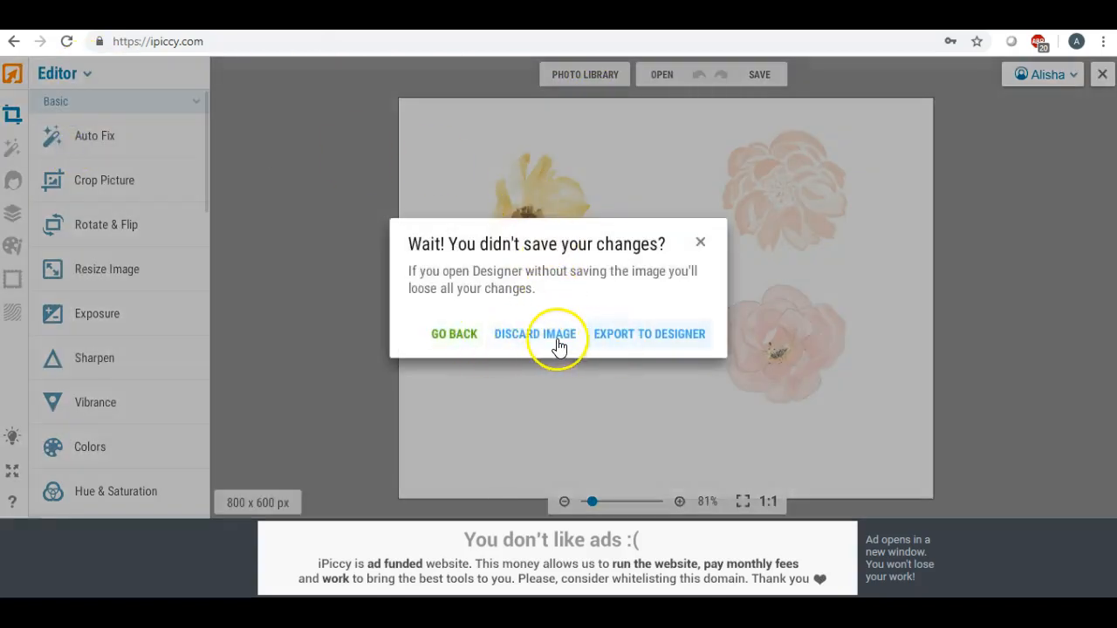
click(547, 342)
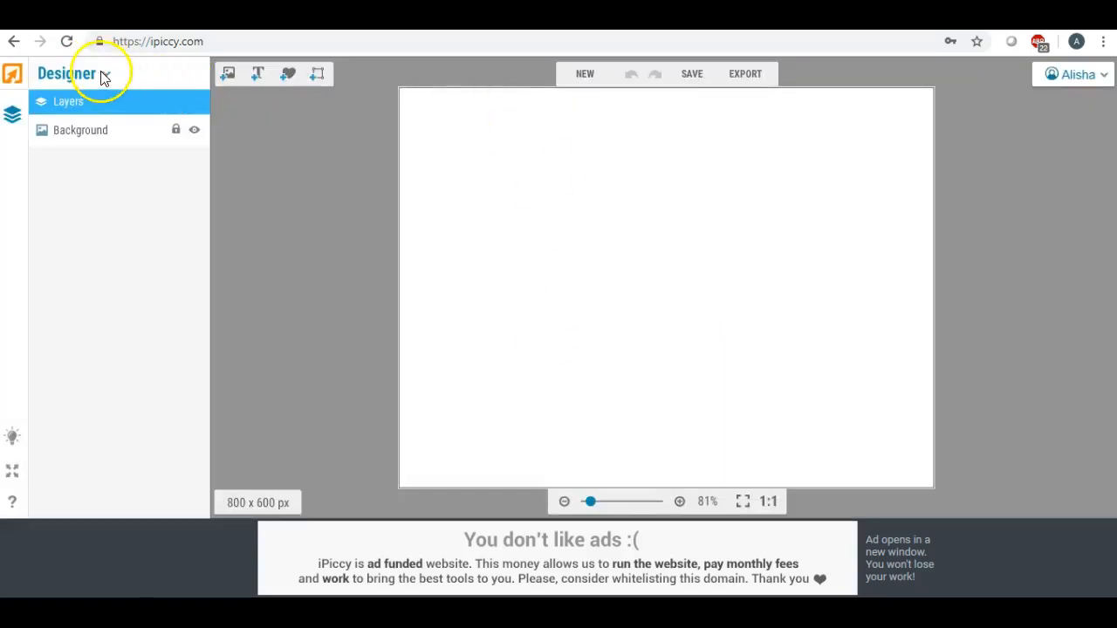
Step: Create a new 600 x 600 design with the bright cyan canvas colour 5BFCFF
click(101, 74)
click(581, 76)
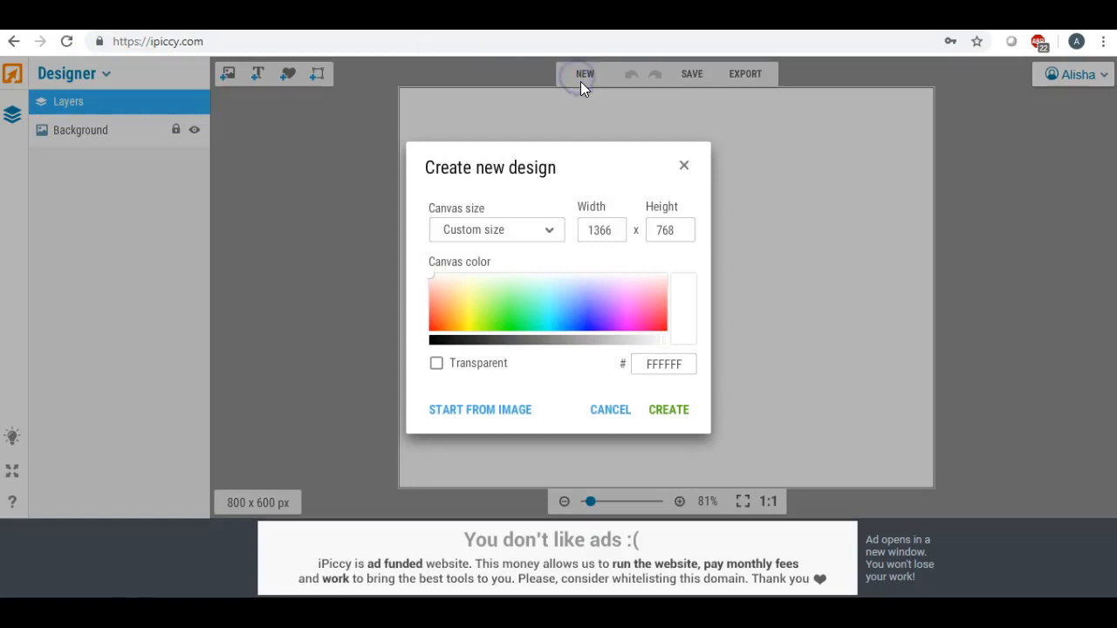
click(630, 300)
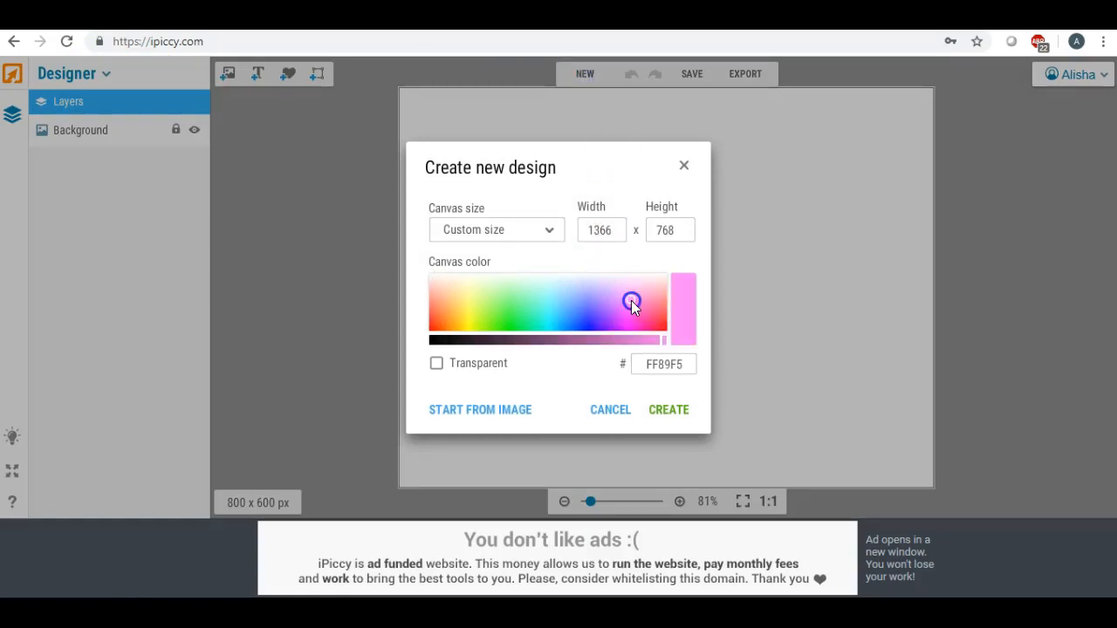
drag(631, 300, 548, 310)
drag(614, 230, 531, 230)
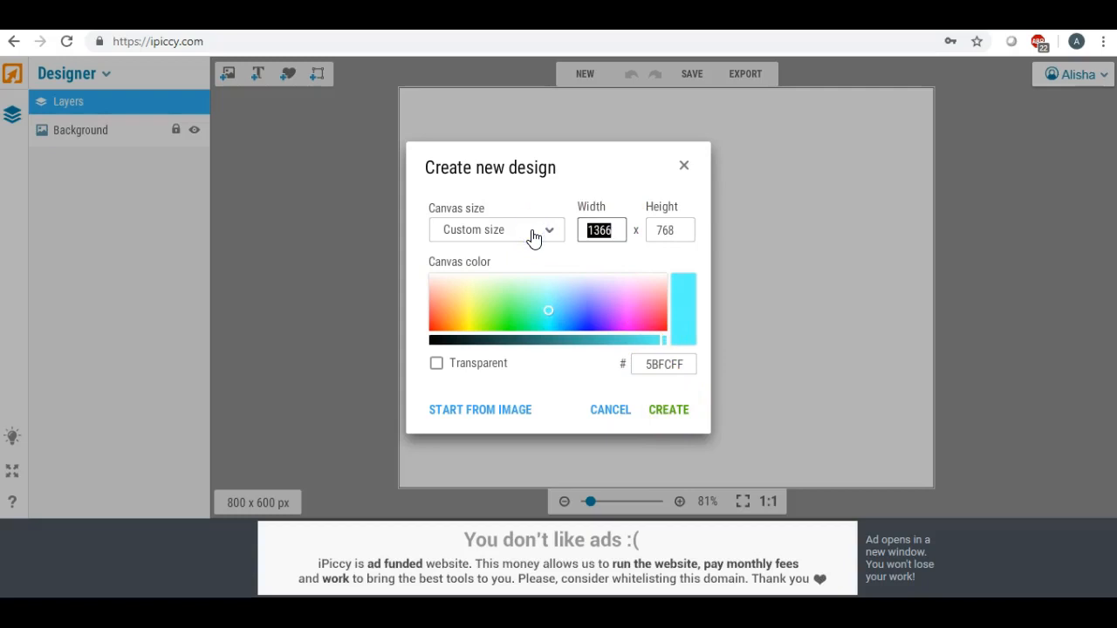
text(600)
click(601, 230)
click(673, 230)
drag(678, 229, 635, 230)
text(6)
click(682, 377)
click(665, 412)
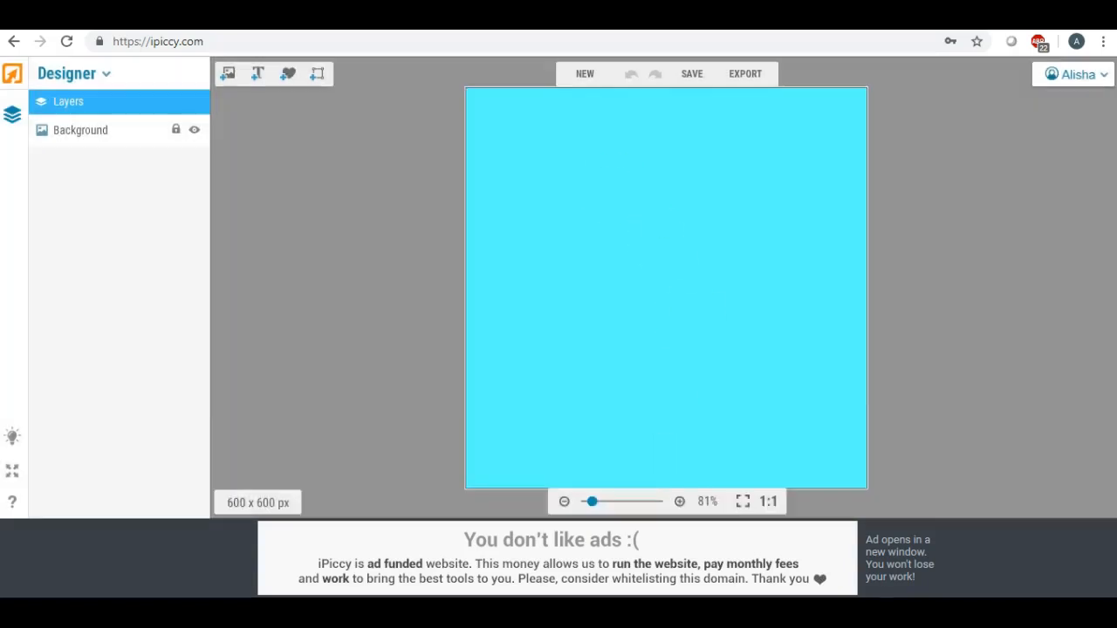
Step: Place the transparent "test" image on the cyan canvas, enlarge it and position it slightly above the middle
click(228, 73)
drag(157, 181, 605, 208)
click(605, 207)
drag(679, 265, 872, 474)
drag(737, 279, 697, 267)
click(390, 243)
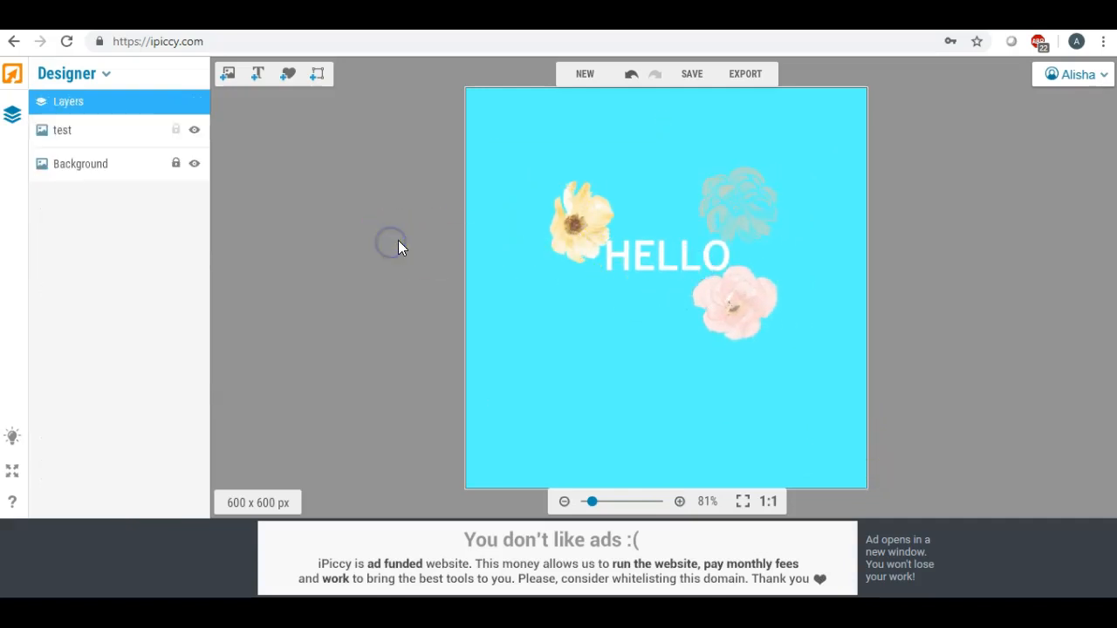